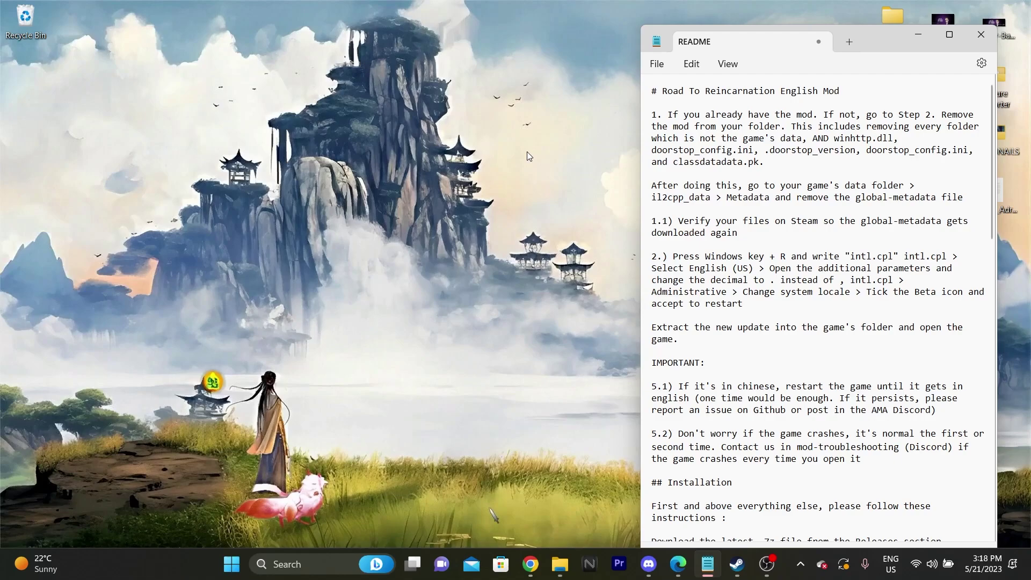
Step: Highlight the README's step 1 mod-removal instructions, scroll to step 2, and open a Run prompt
left_click_drag(652, 114, 976, 227)
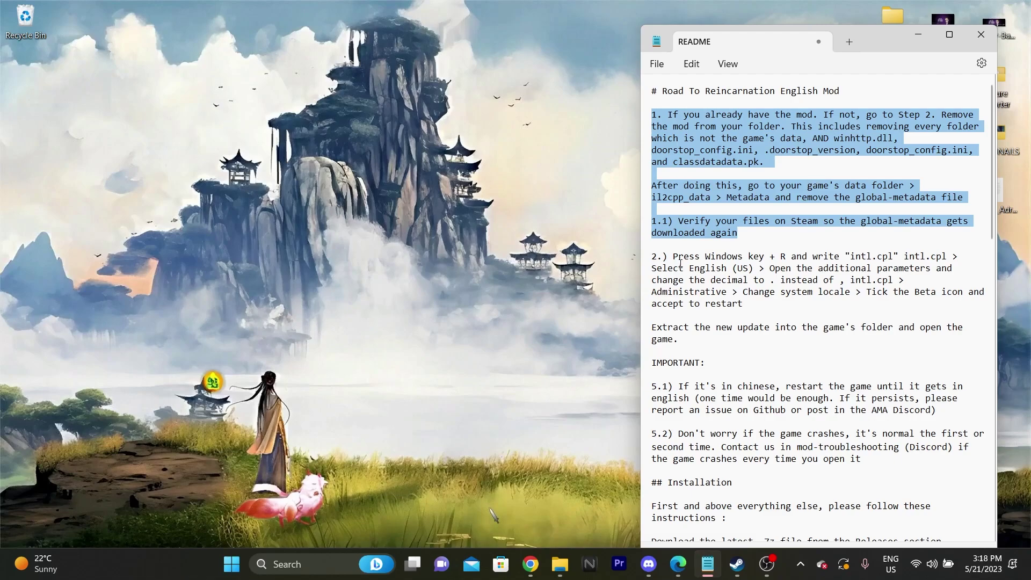
left_click(619, 298)
scroll(754, 189, "down", 5)
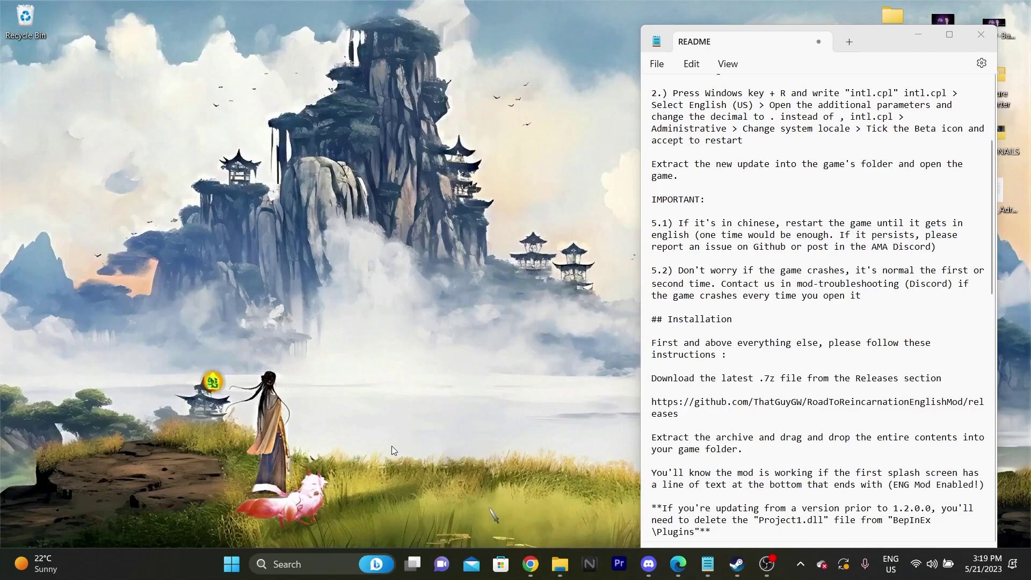
key("super+r")
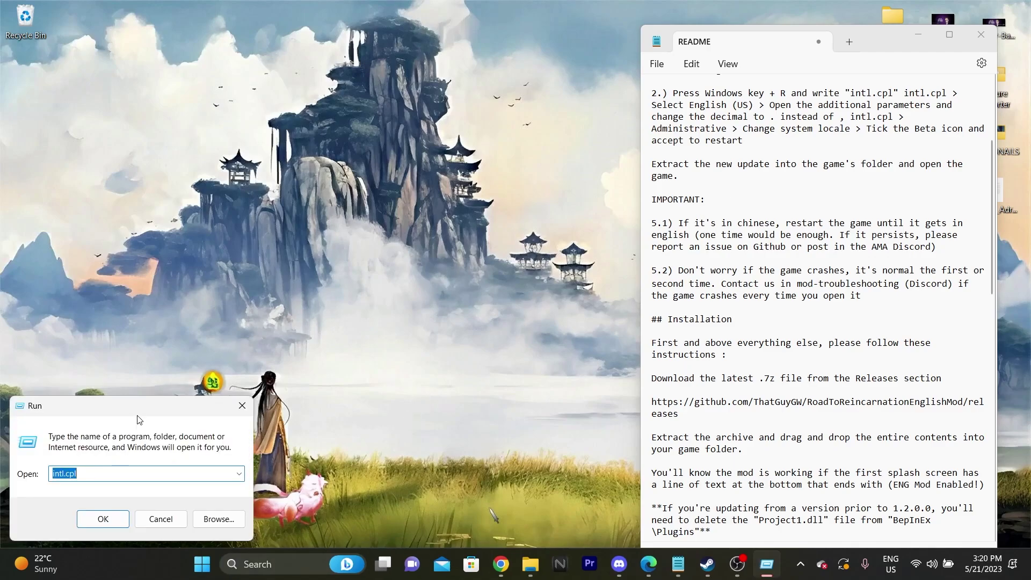
Step: Run intl.cpl and confirm the number format's decimal symbol is a period
left_click_drag(146, 408, 422, 168)
left_click(414, 233)
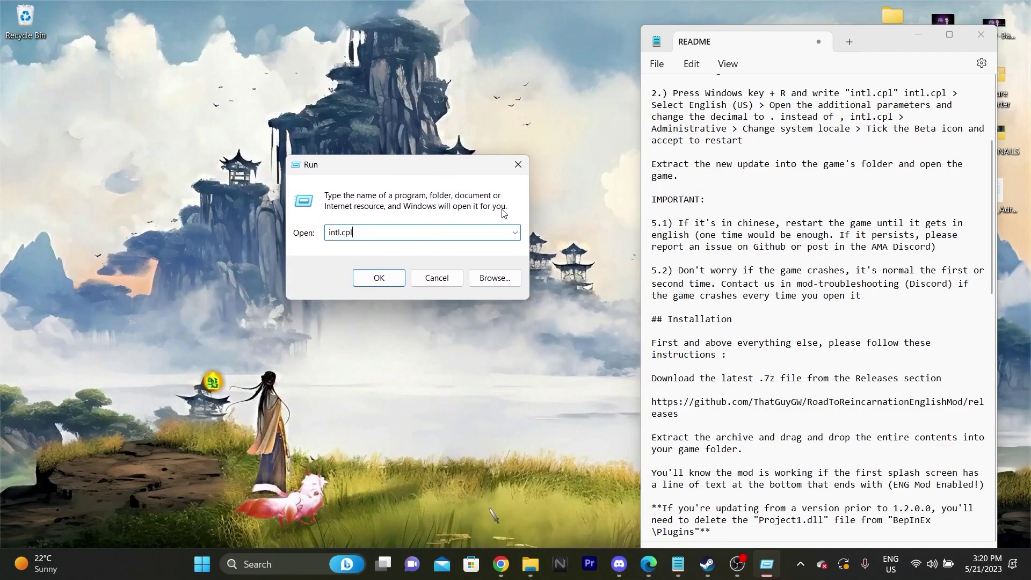
left_click(372, 280)
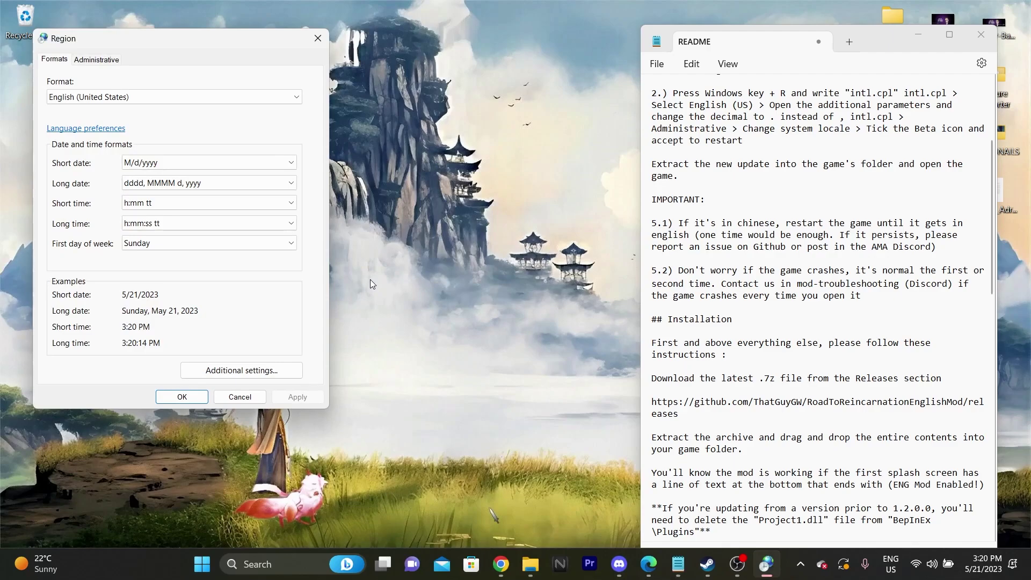
left_click(225, 370)
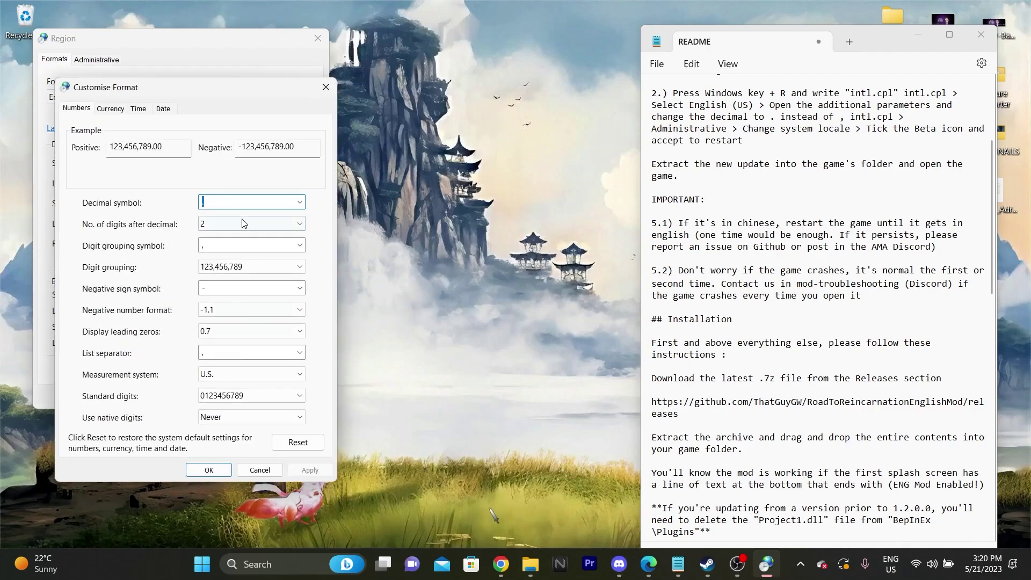
left_click(271, 202)
left_click(208, 470)
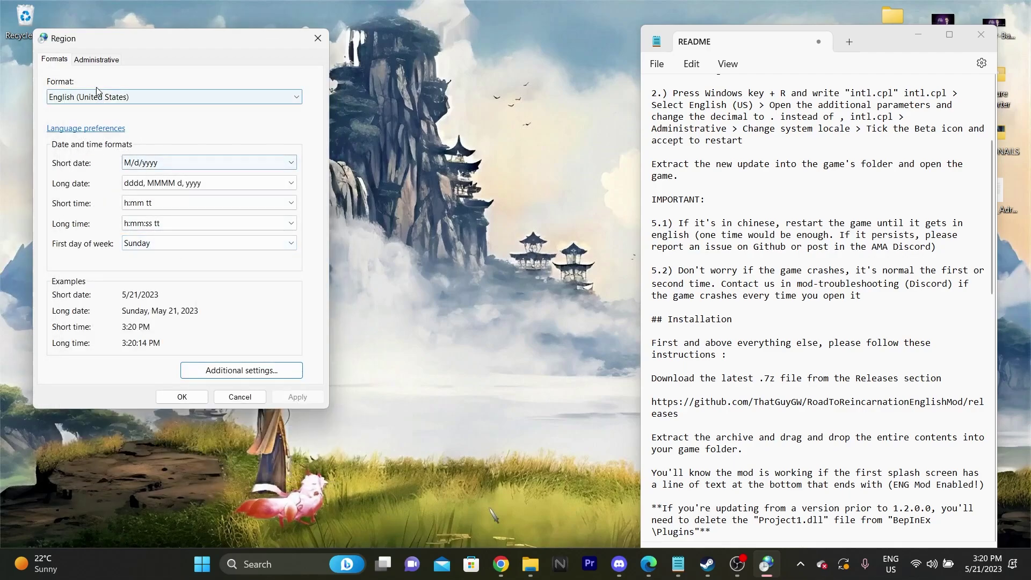
left_click(112, 60)
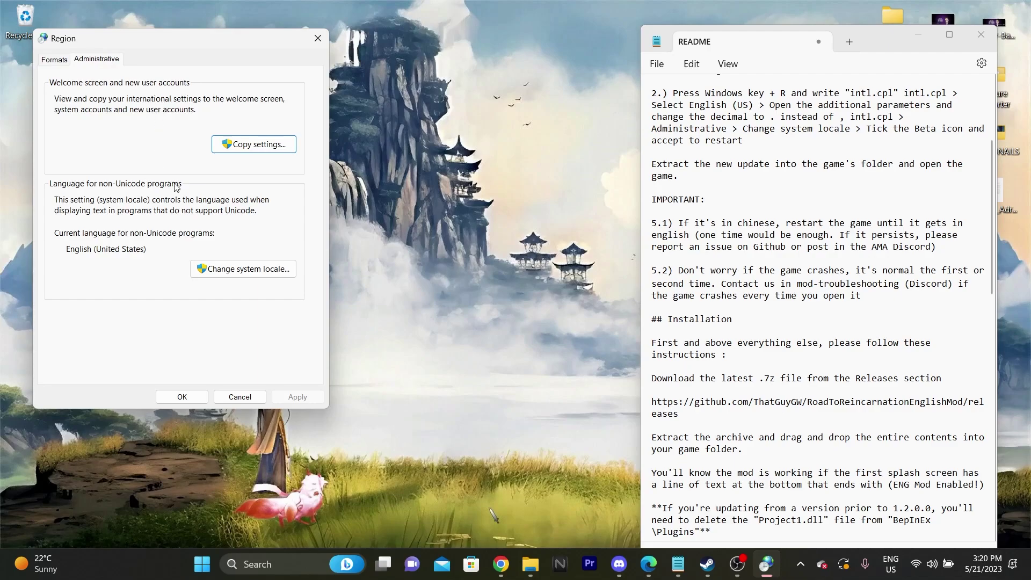
Step: Confirm the system locale is English (United States) with Beta UTF-8 support ticked
left_click(252, 270)
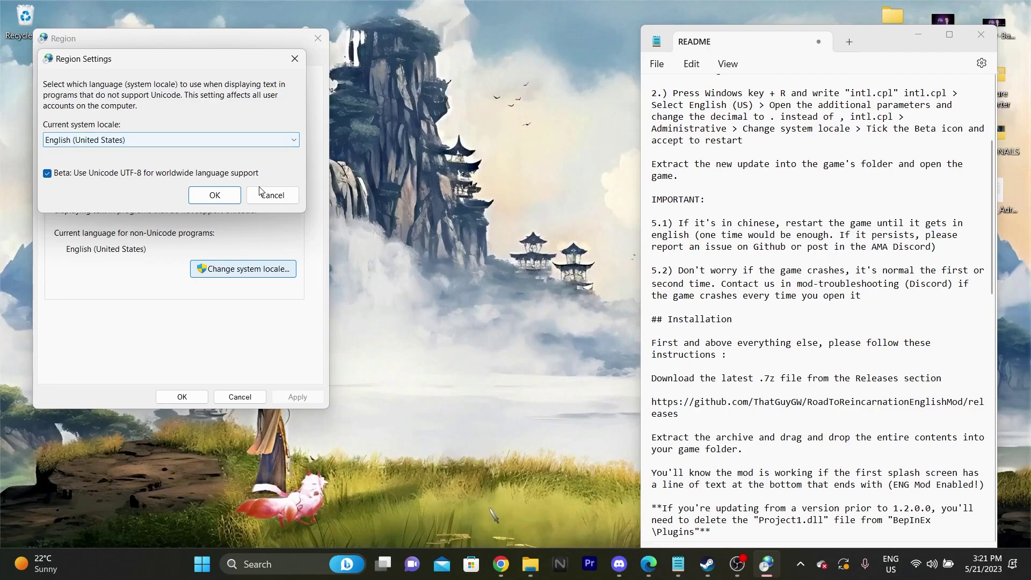
left_click(275, 198)
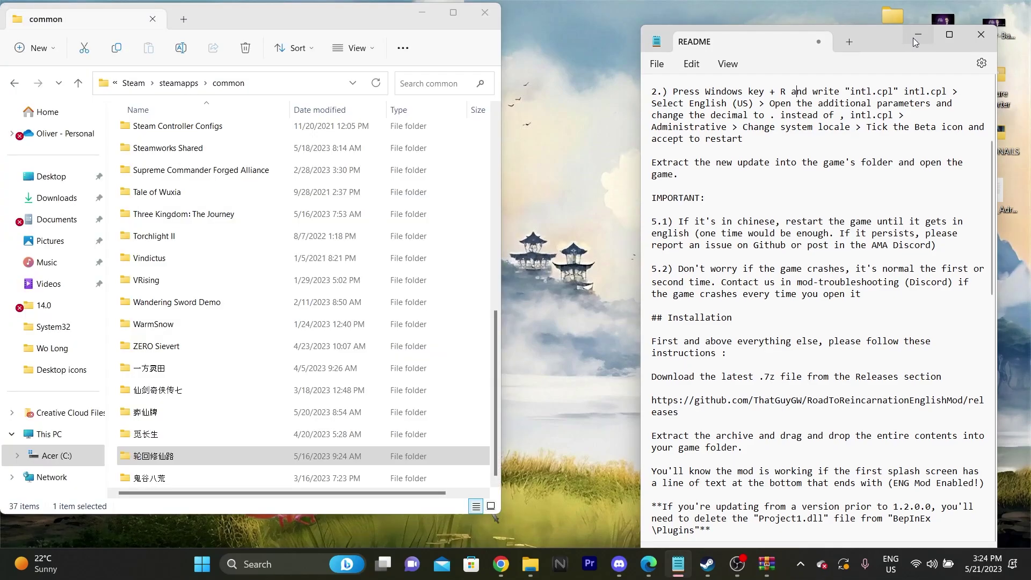
Step: Open the English mod zip from the desktop 'road to reincarnation' folder in File Explorer
left_click(913, 38)
left_click(531, 564)
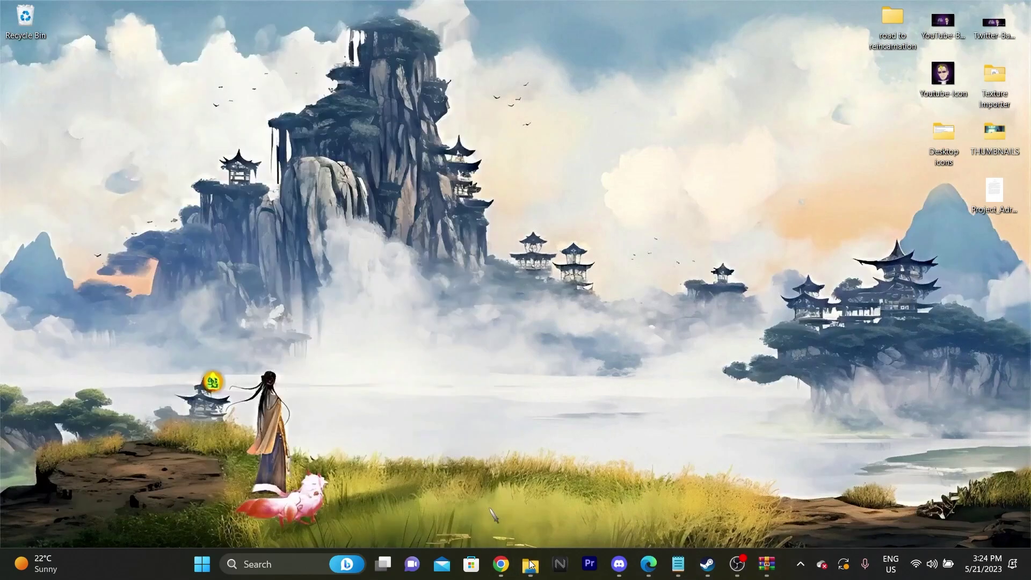
left_click(531, 564)
double_click(892, 27)
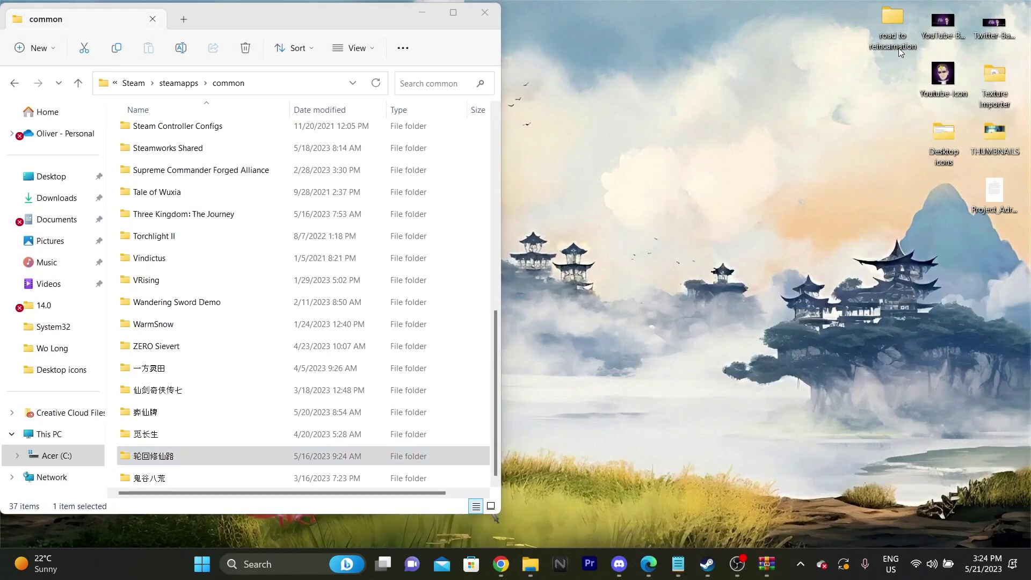
left_click_drag(330, 33, 697, 17)
left_click(619, 141)
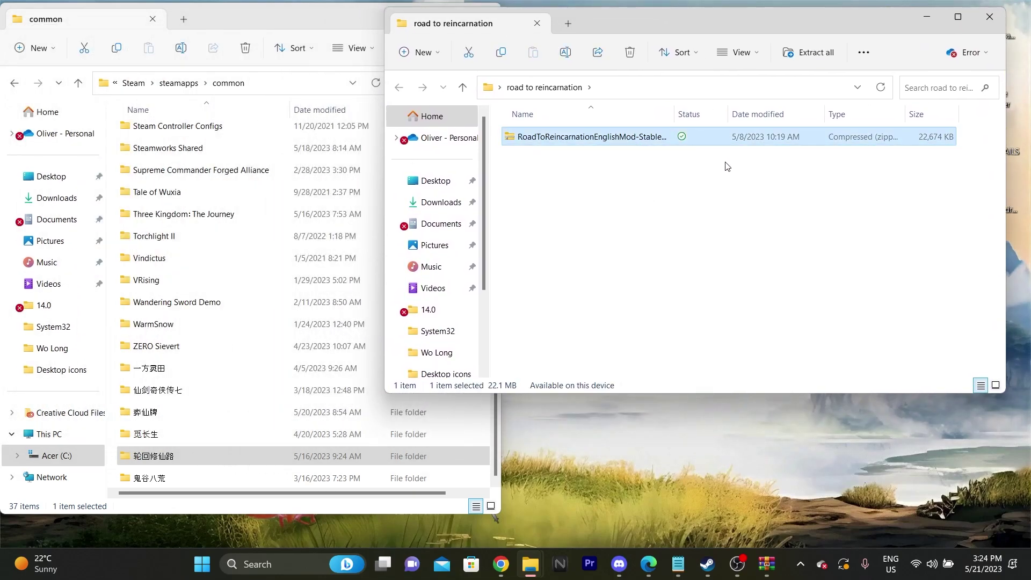
double_click(618, 138)
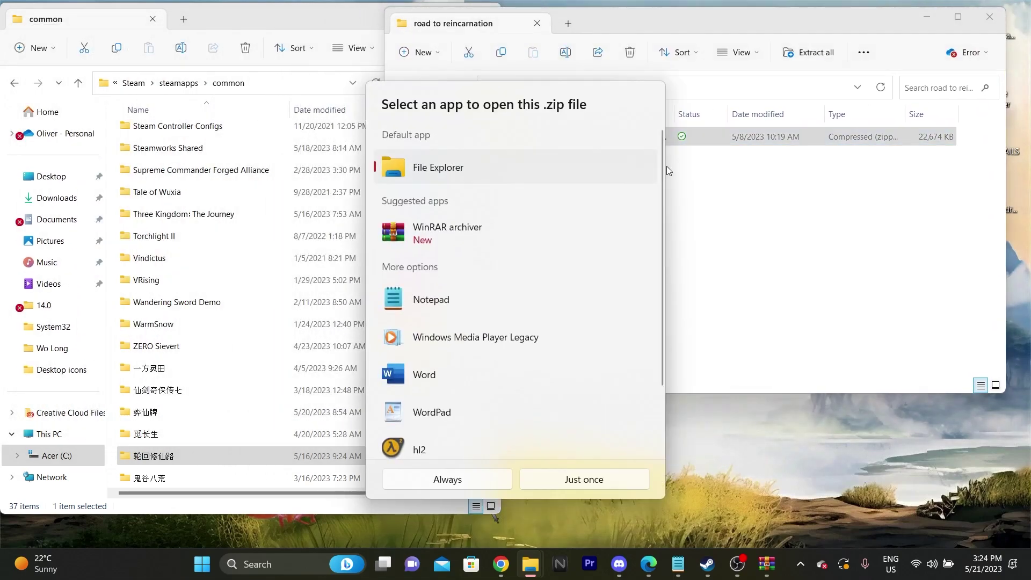
key("Return")
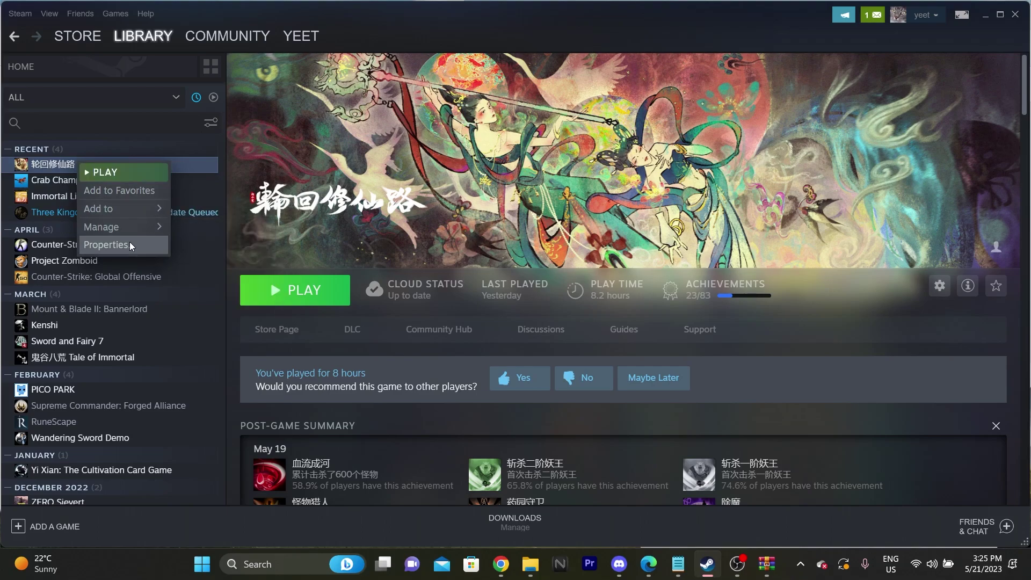
Step: Check the game's Local Files page in its Steam properties
left_click(130, 241)
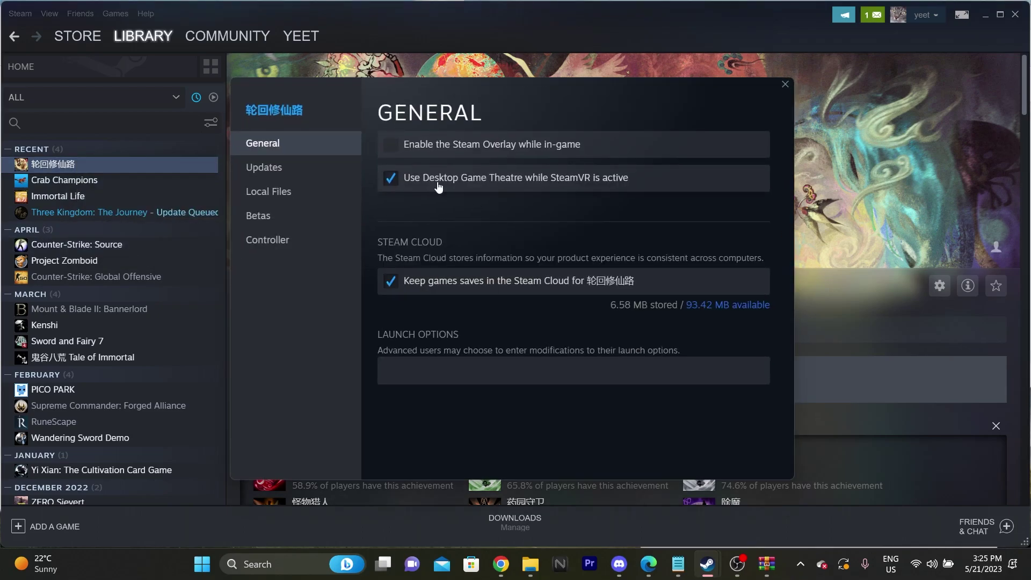
left_click(269, 191)
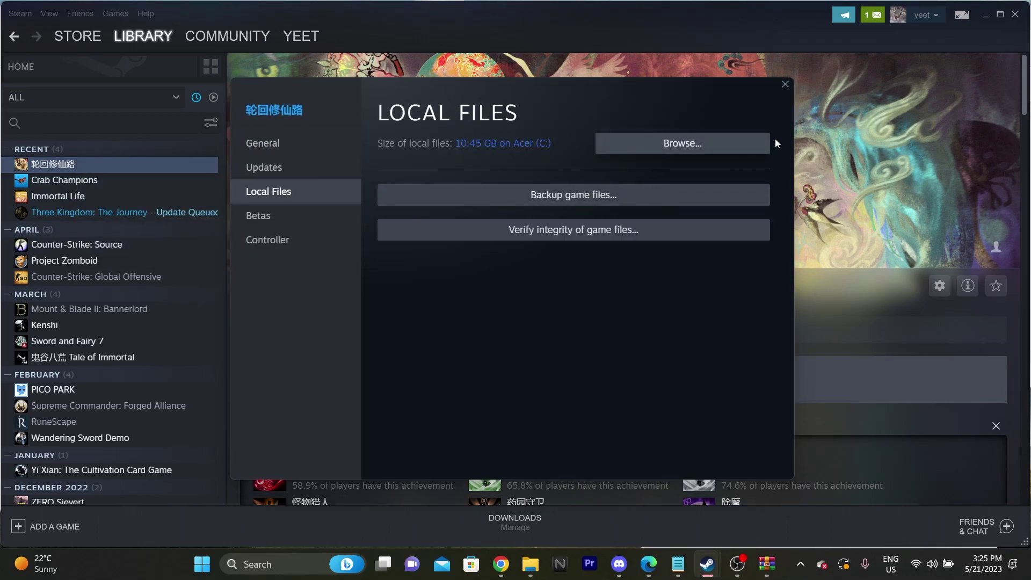
left_click(785, 84)
left_click(992, 15)
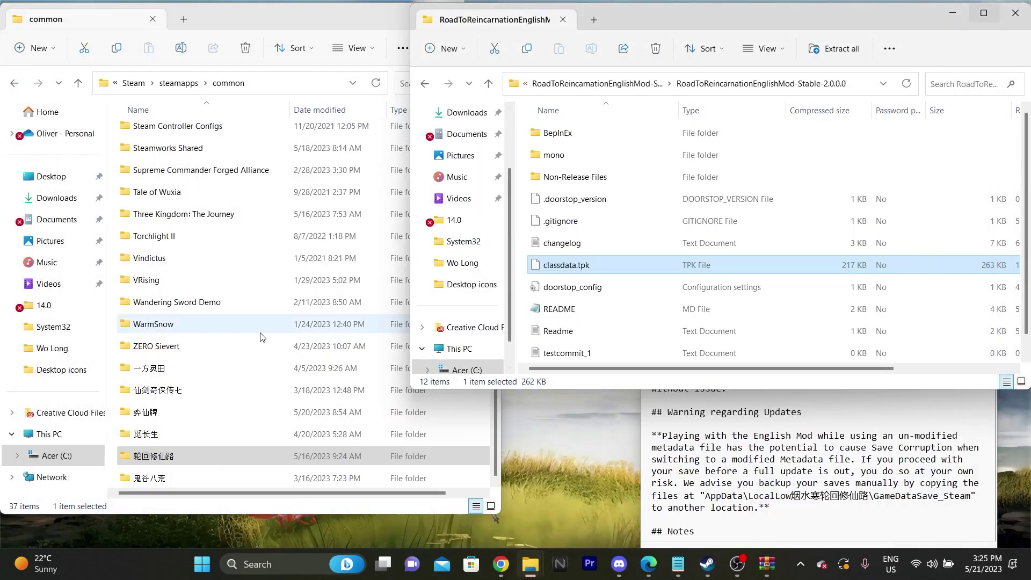
Step: Open the 轮回修仙路 install folder in steamapps\common alongside the mod folder
double_click(221, 456)
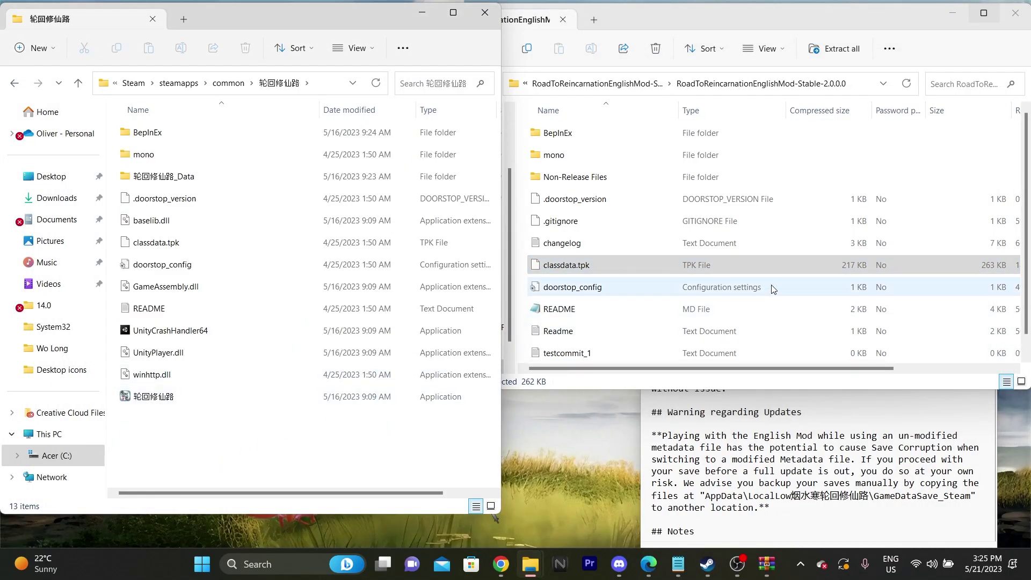
scroll(773, 289, "down", 1)
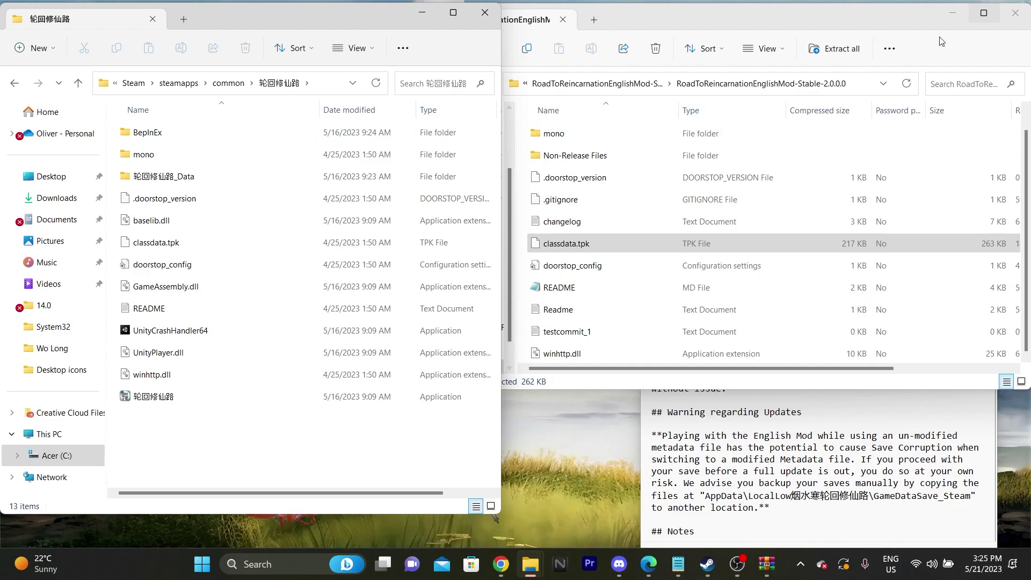
left_click_drag(911, 22, 820, 41)
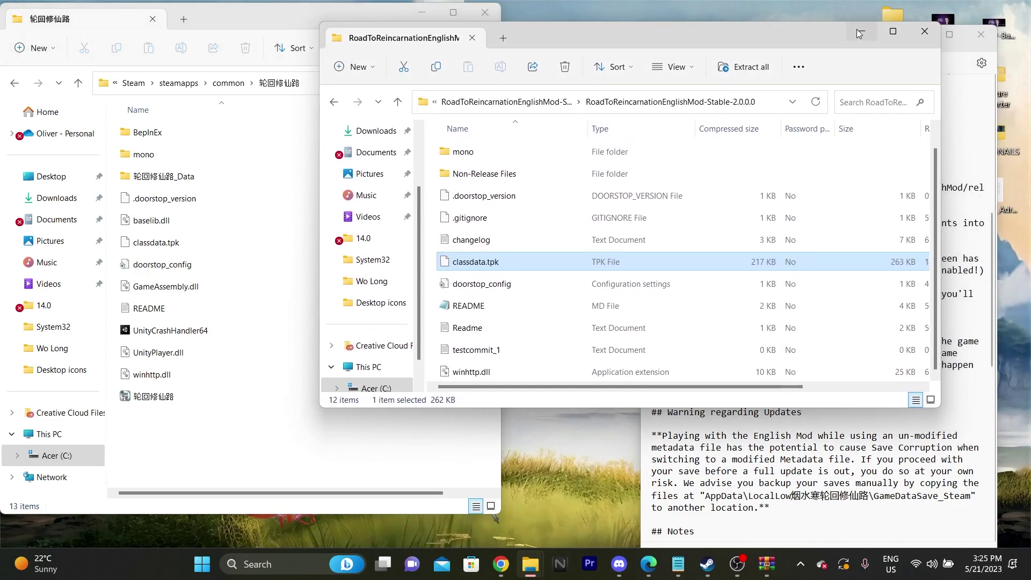
left_click(875, 36)
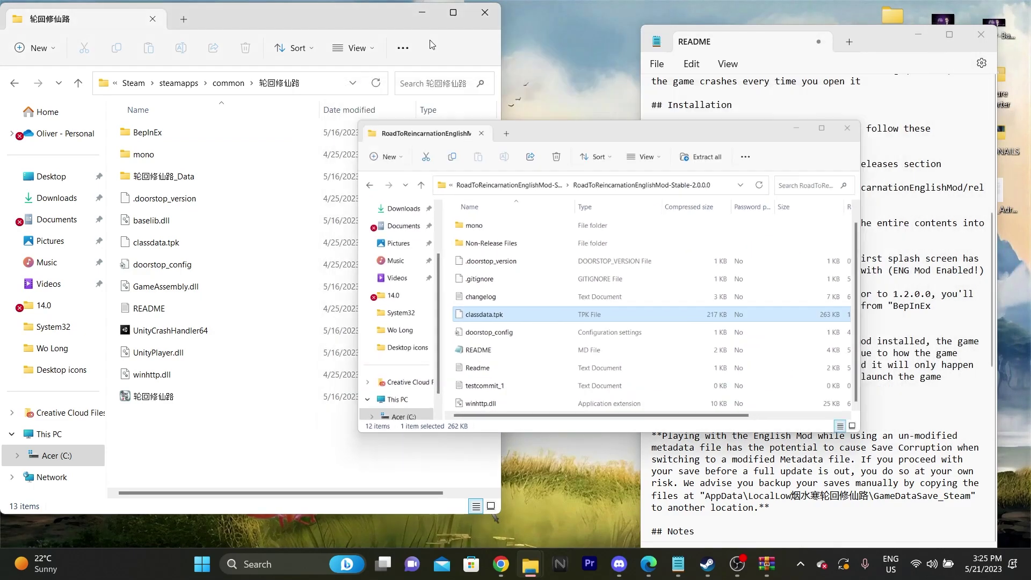
left_click(422, 12)
Step: Launch 轮回修仙路 from the Steam tray icon's quick menu
left_click(919, 34)
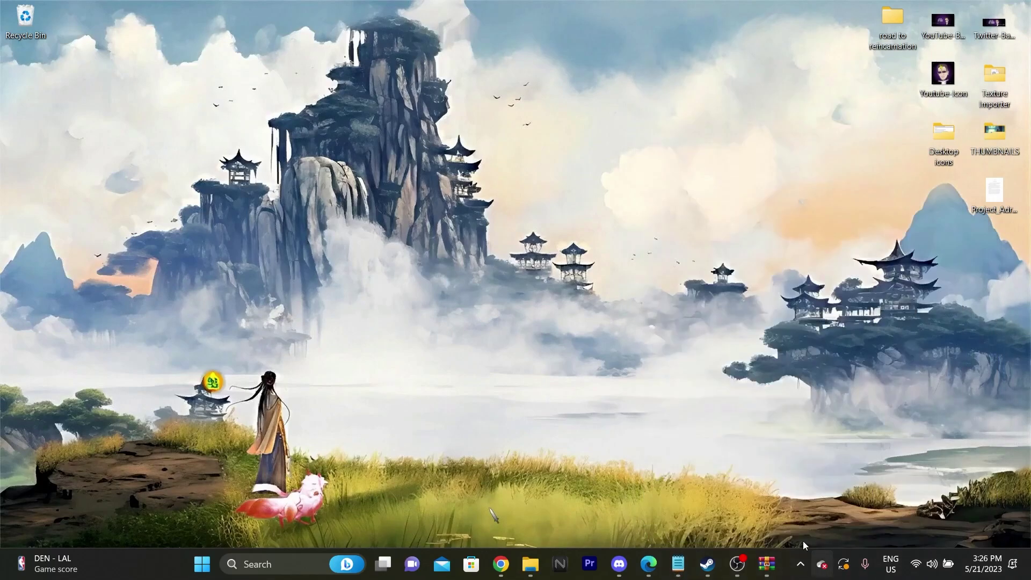
left_click(796, 568)
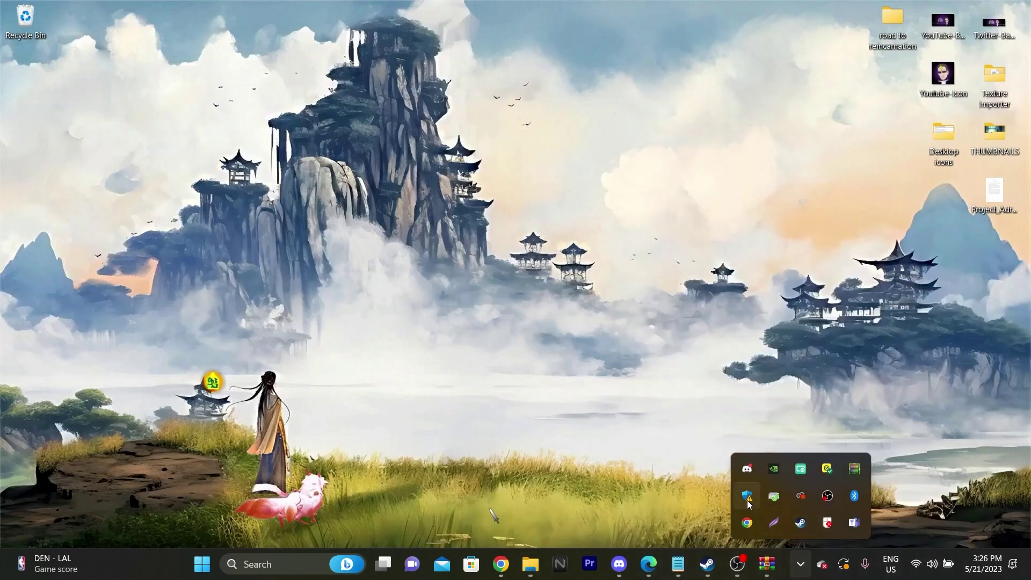
right_click(804, 525)
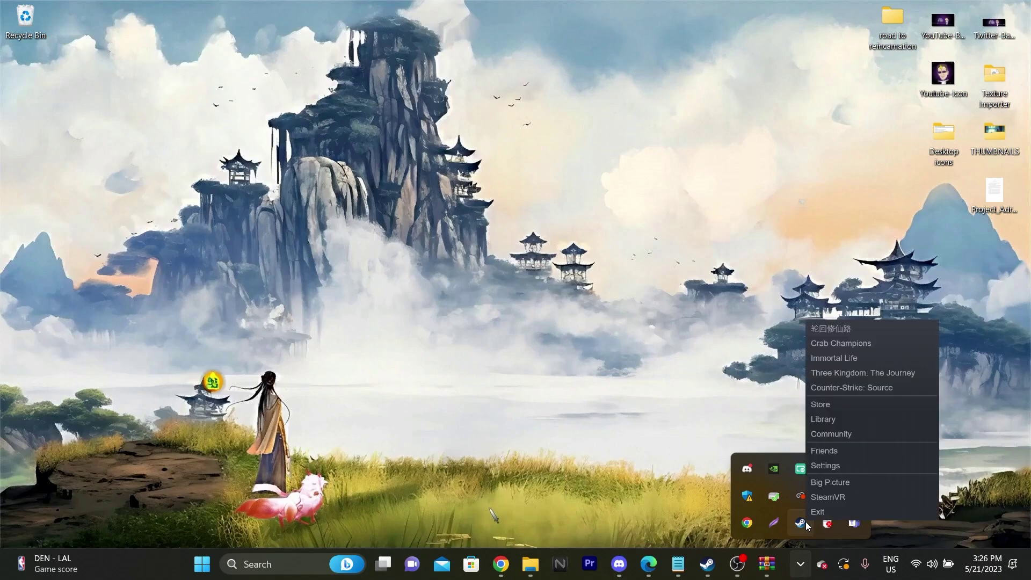
left_click(841, 328)
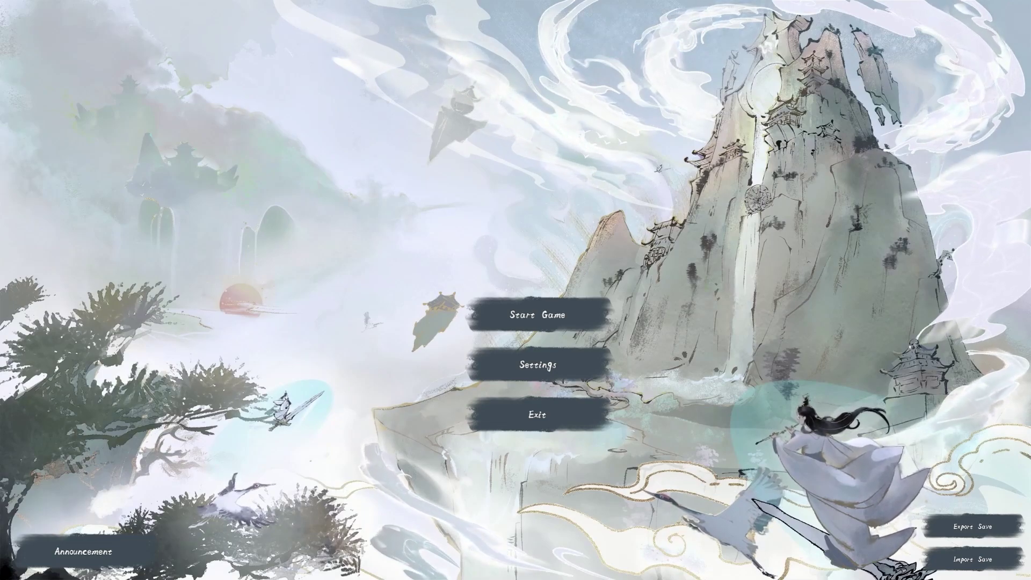
Step: Exit Road to Reincarnation from its main menu
left_click(554, 417)
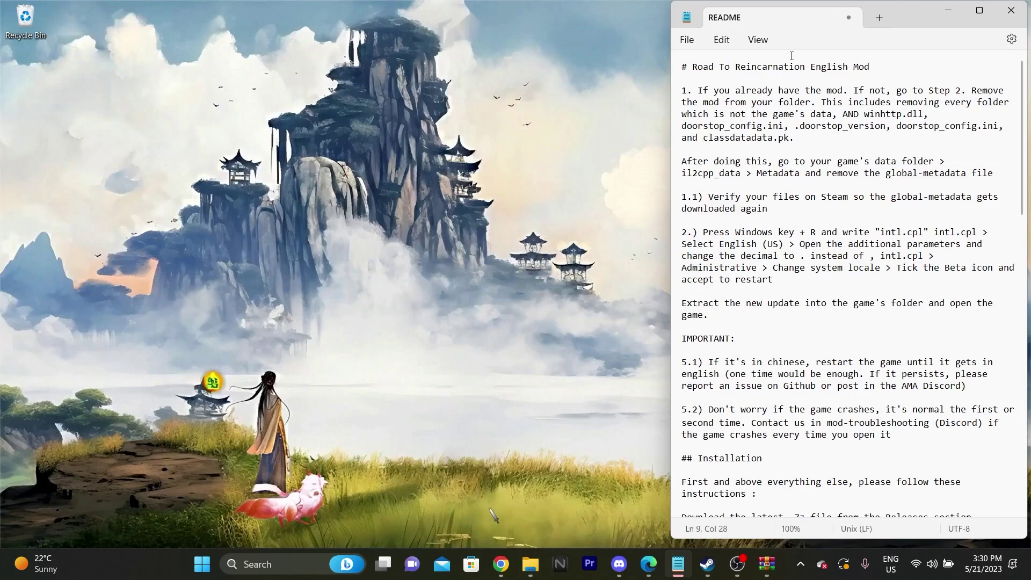
Step: Bring up the 轮回修仙路 game folder and the mod archive window, stretched to full height
left_click(539, 574)
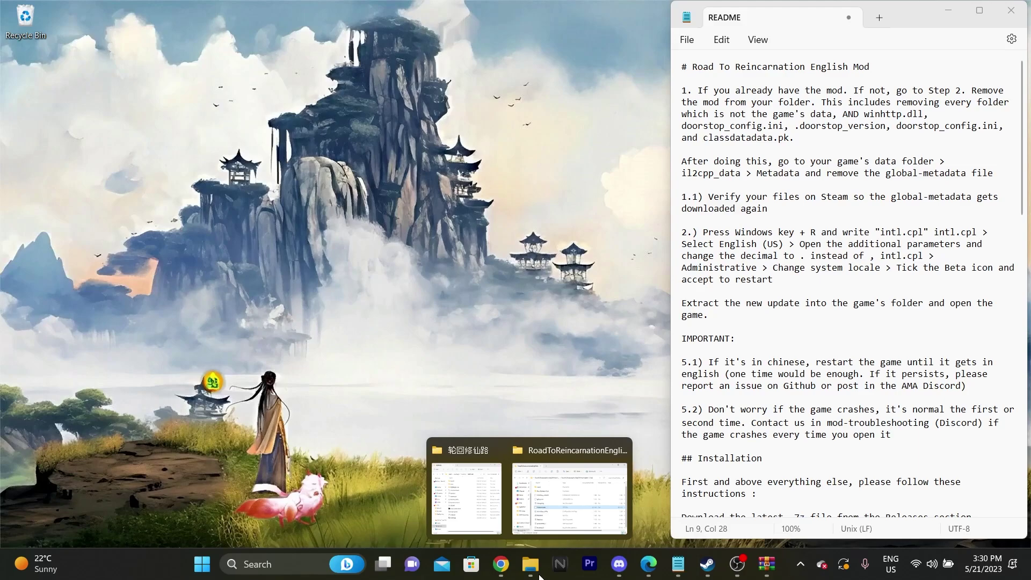
left_click(539, 574)
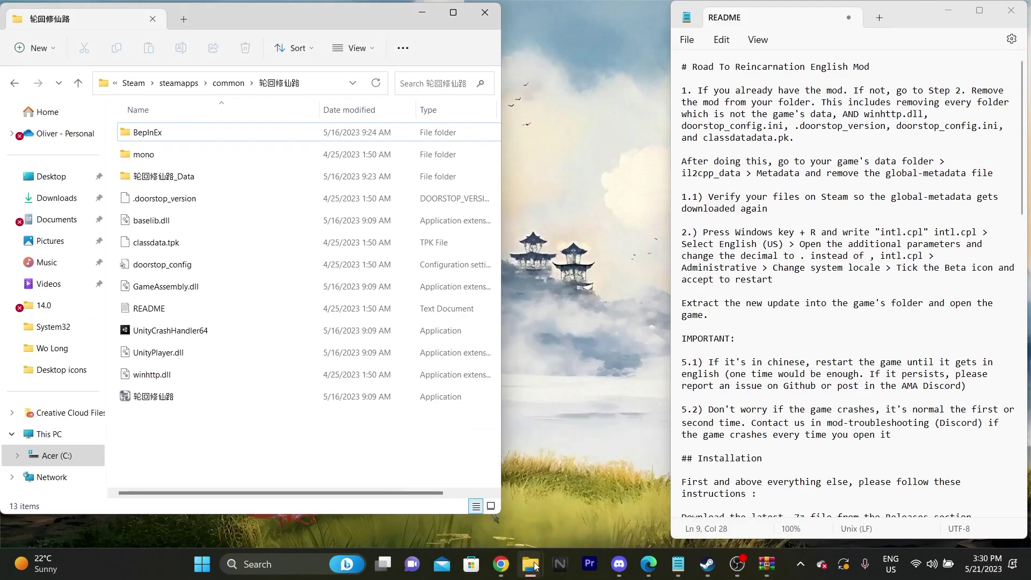
mouse_move(535, 566)
left_click(588, 483)
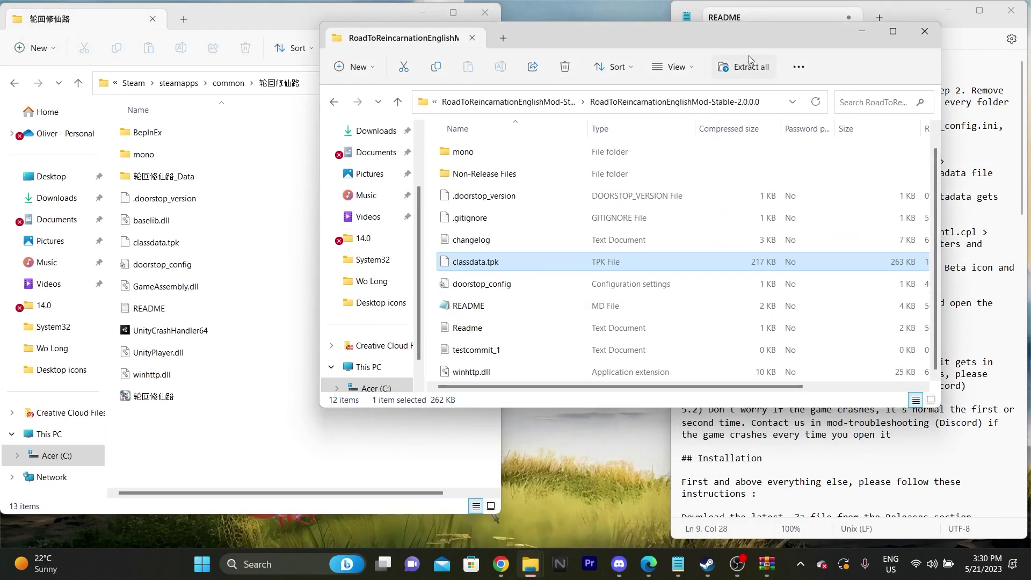
double_click(320, 24)
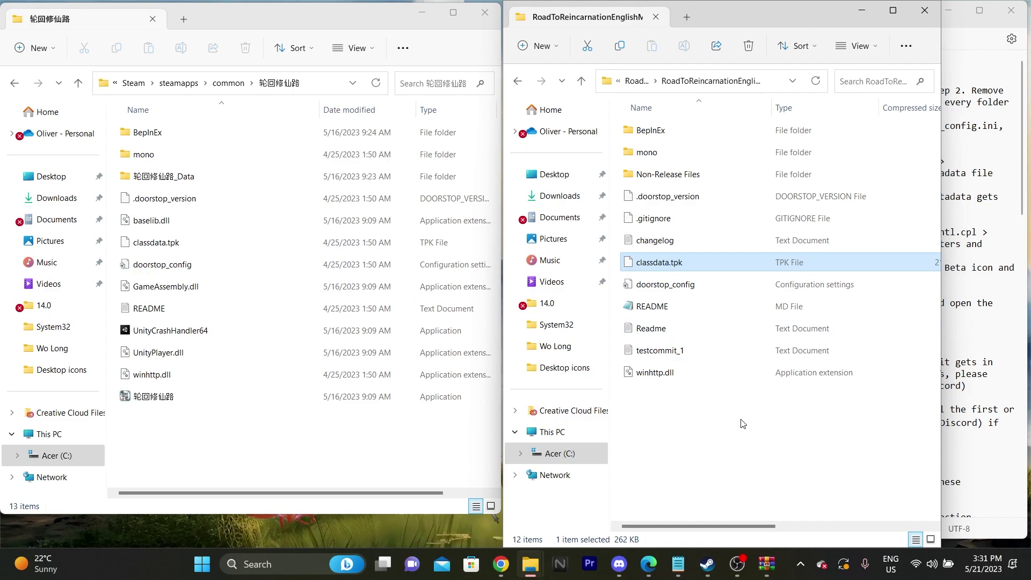
Step: Select all twelve mod files in the archive, with the README back in front
left_click_drag(712, 461, 651, 108)
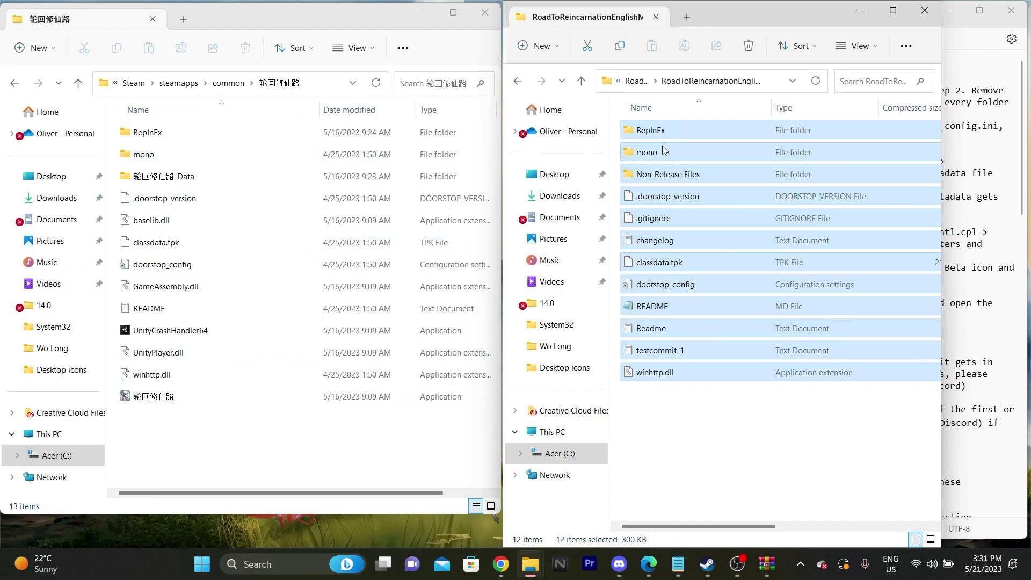
left_click(682, 456)
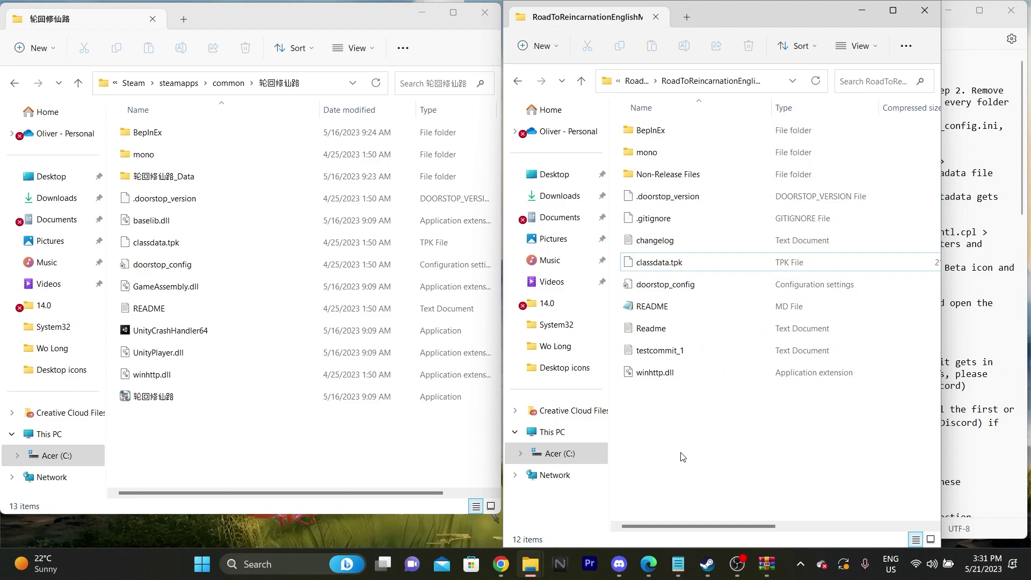
left_click_drag(682, 457, 618, 121)
left_click(992, 349)
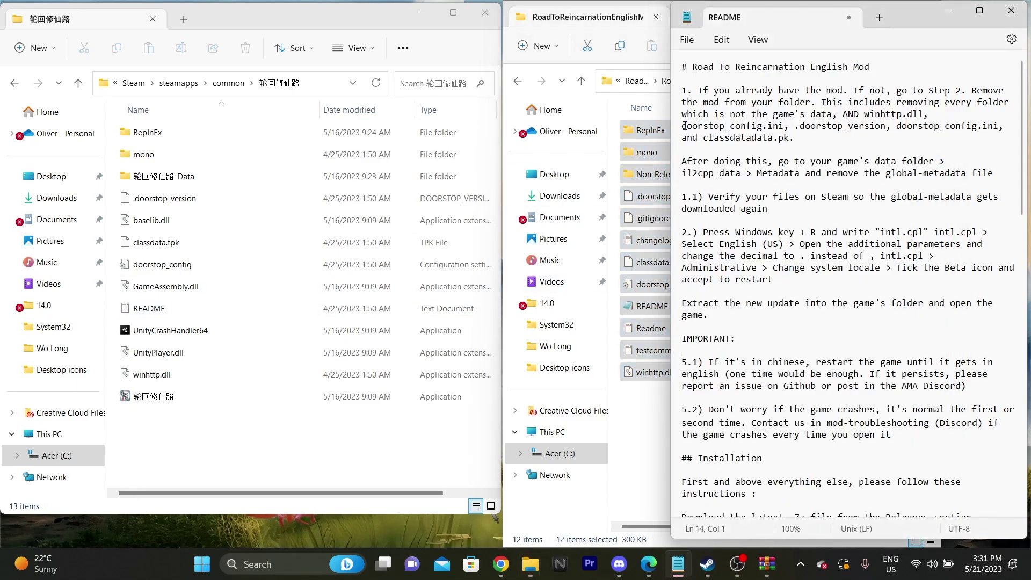
Step: Highlight the README's mod-removal list and browse into 轮回修仙路_Data > il2cpp_data > Metadata
left_click_drag(682, 126, 950, 138)
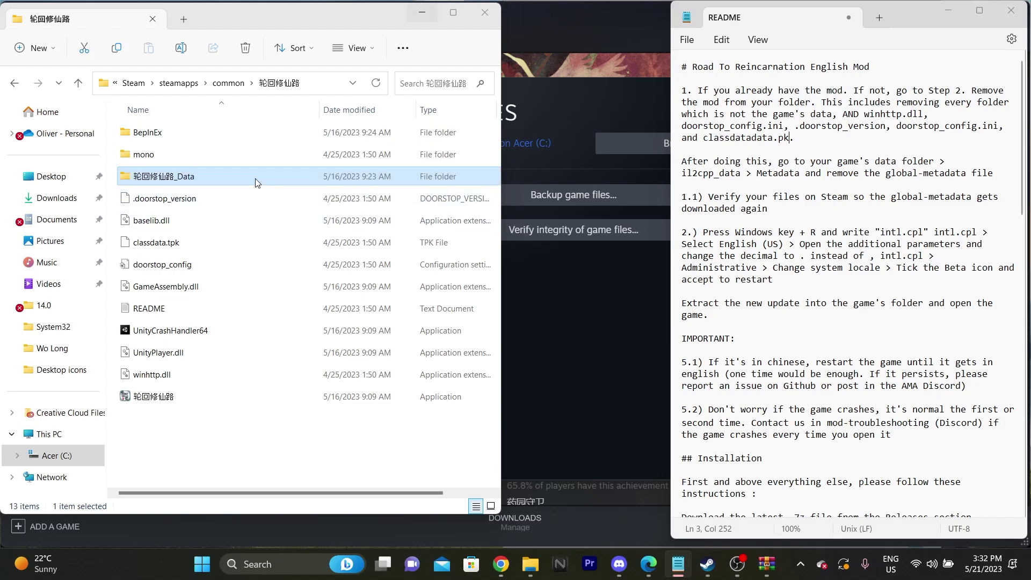
double_click(269, 178)
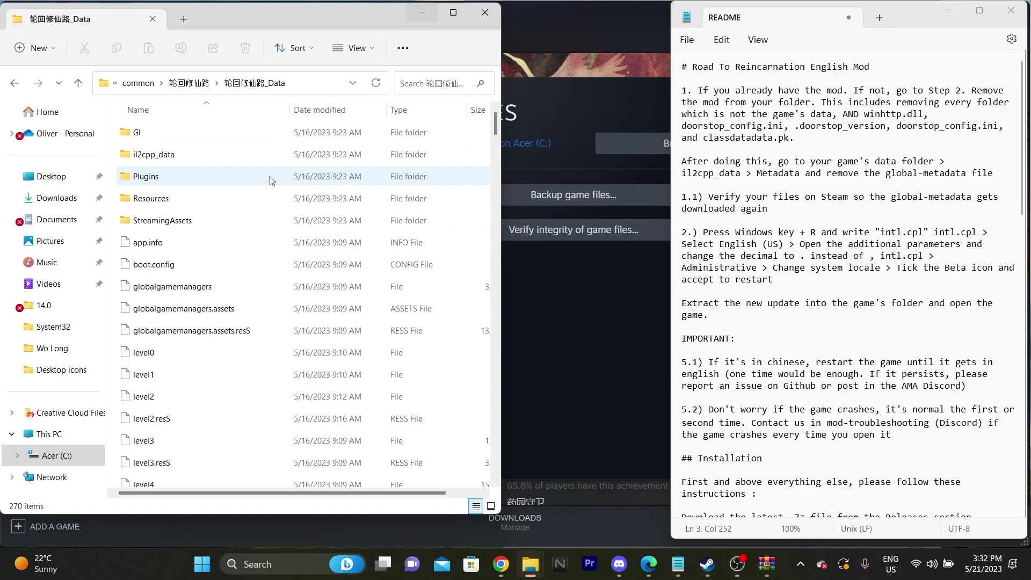
double_click(238, 155)
double_click(167, 154)
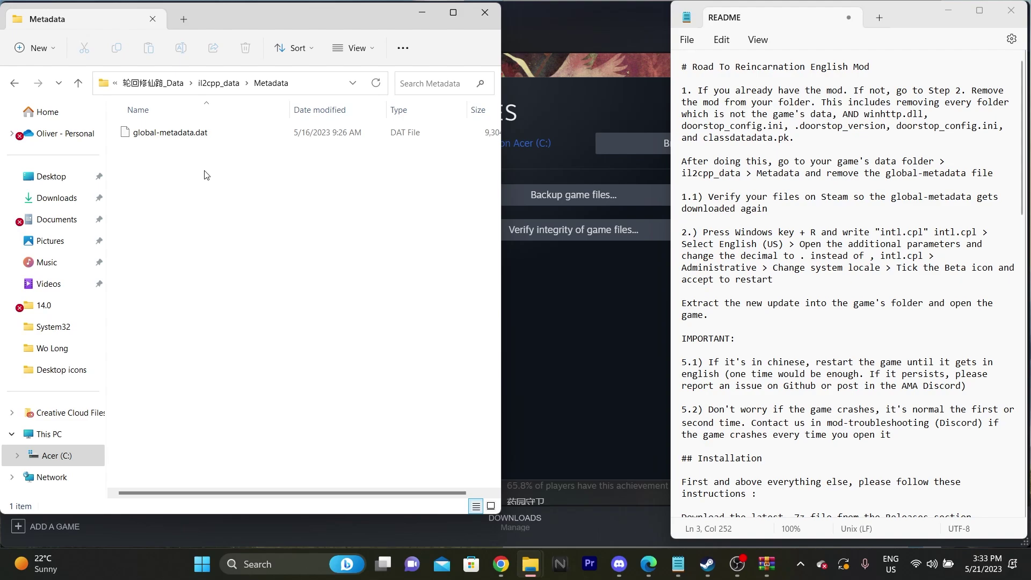
left_click(485, 13)
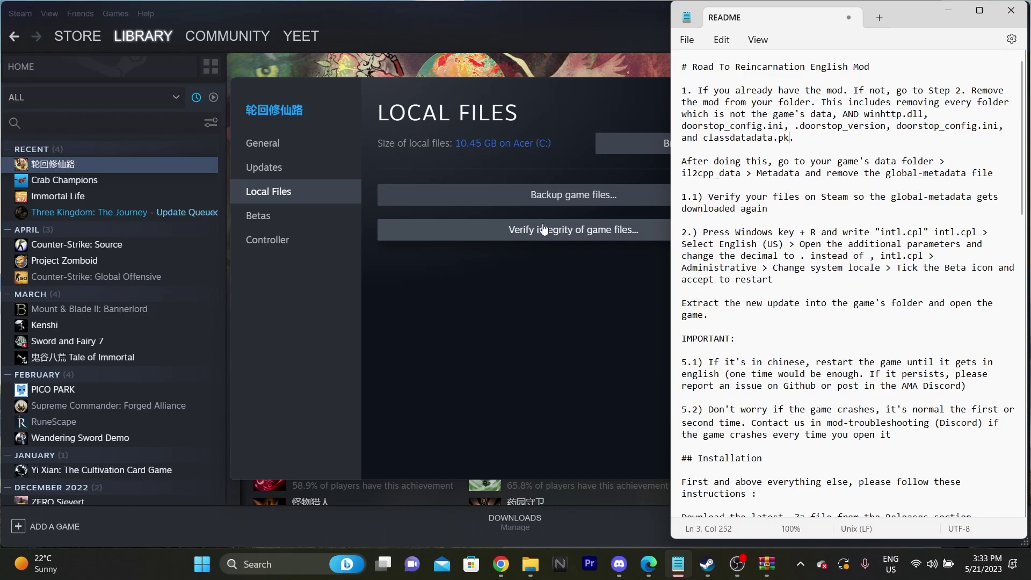
Step: Highlight the system locale instructions in the README
scroll(816, 213, "down", 7)
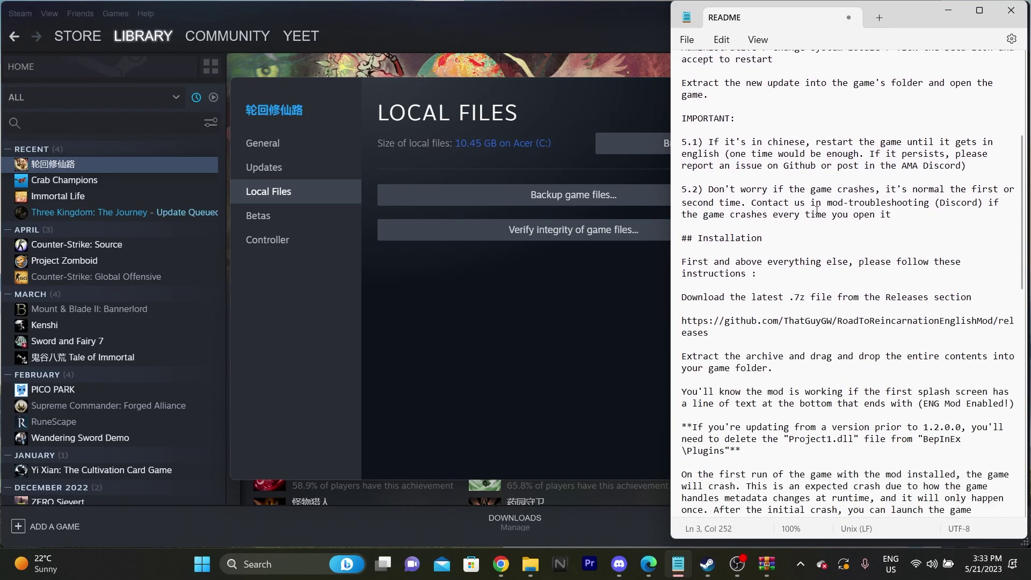
scroll(816, 213, "up", 4)
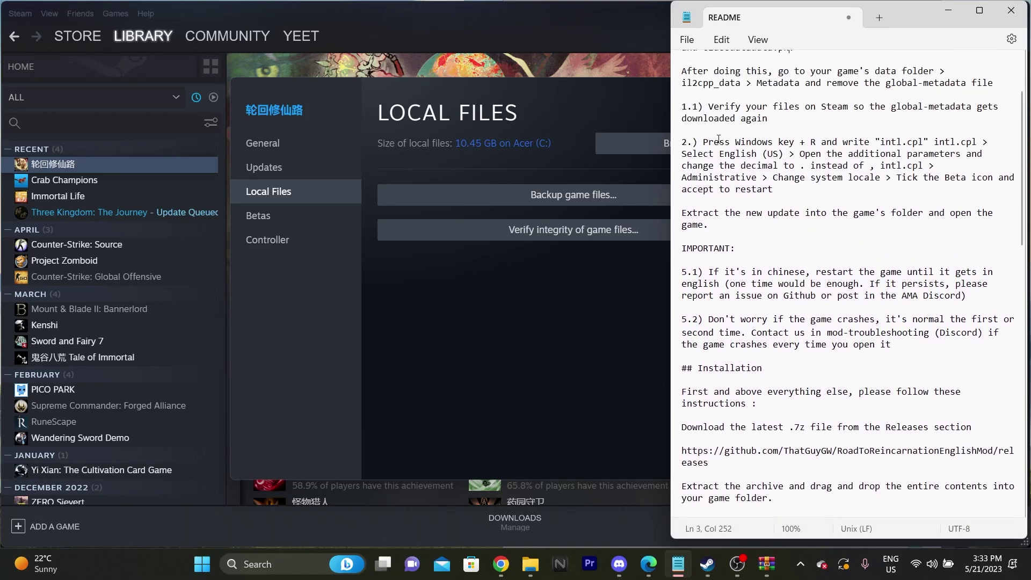
left_click_drag(707, 144, 830, 191)
scroll(828, 191, "down", 11)
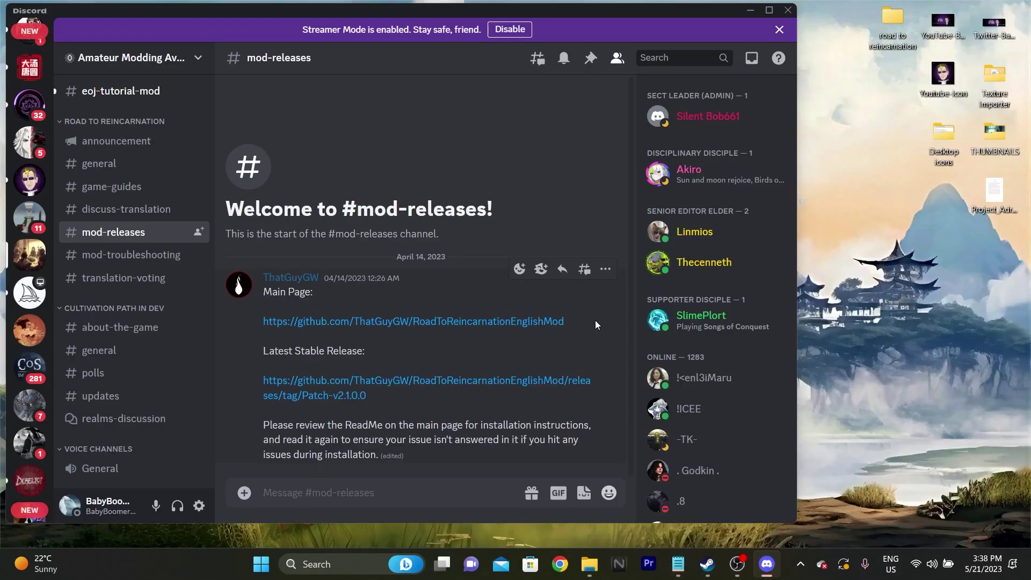
Step: Follow the Discord link to the GitHub release page for English Mod Patch v2.1.0.0
left_click(435, 381)
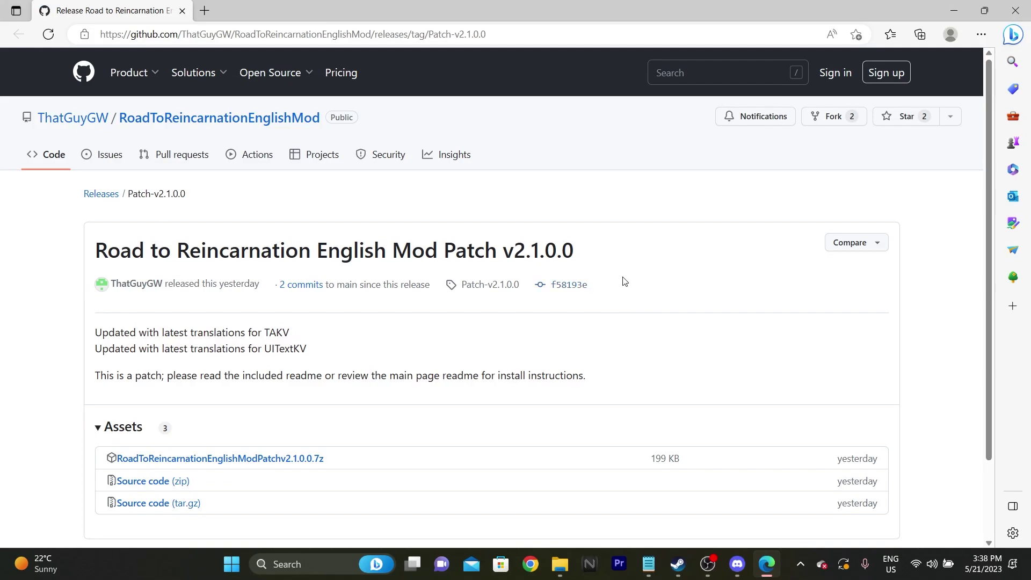
Step: Open the mod's full GitHub releases list and expand the Patch v2.1.0.0 assets
scroll(739, 281, "down", 2)
scroll(506, 205, "up", 2)
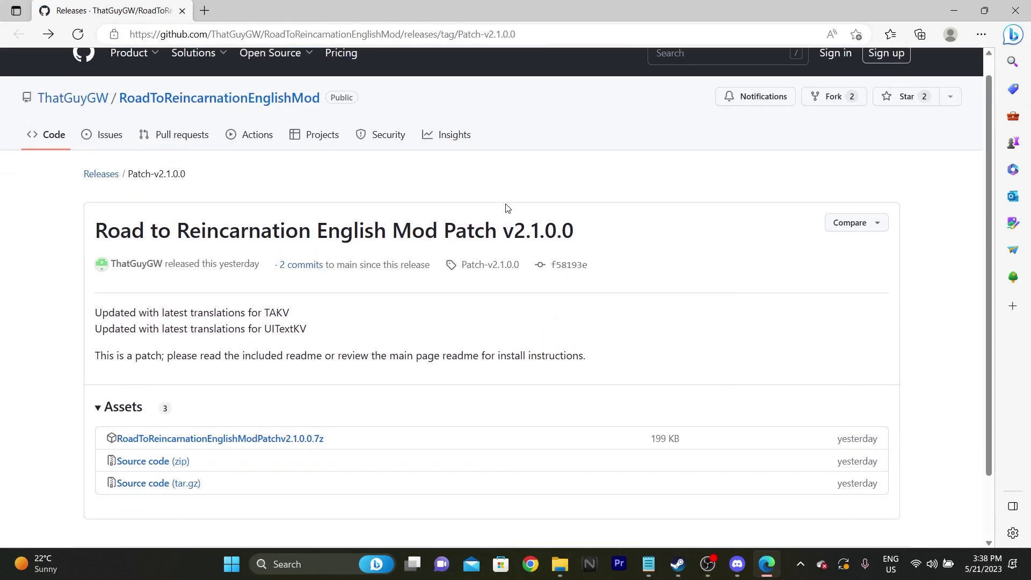
left_click(99, 175)
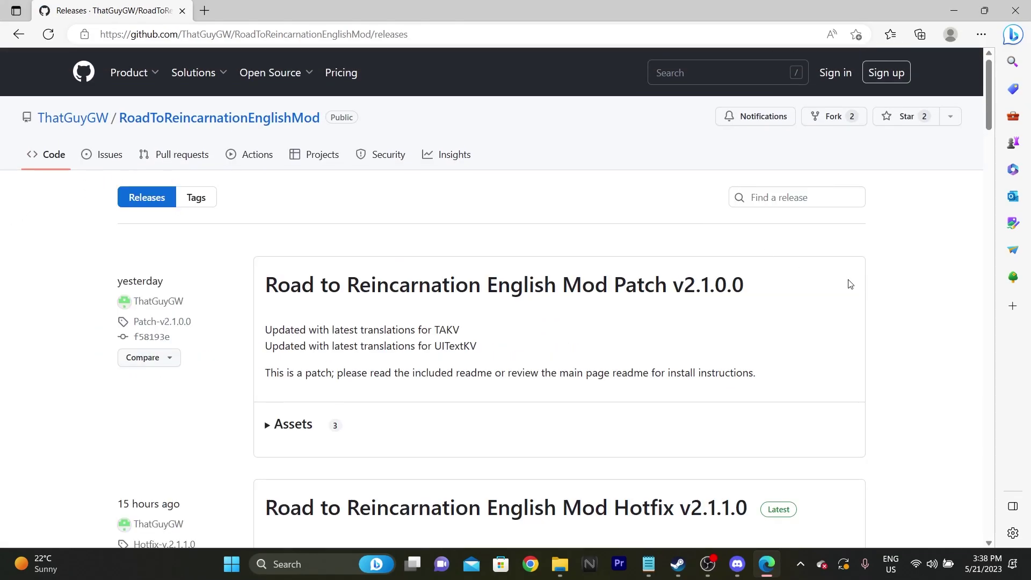
scroll(919, 281, "down", 1)
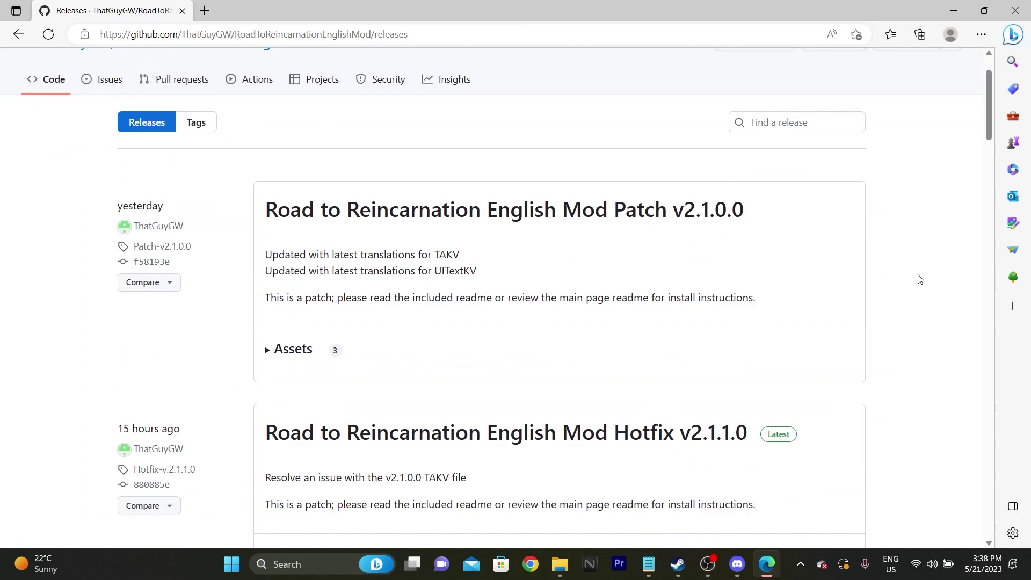
scroll(920, 279, "down", 2)
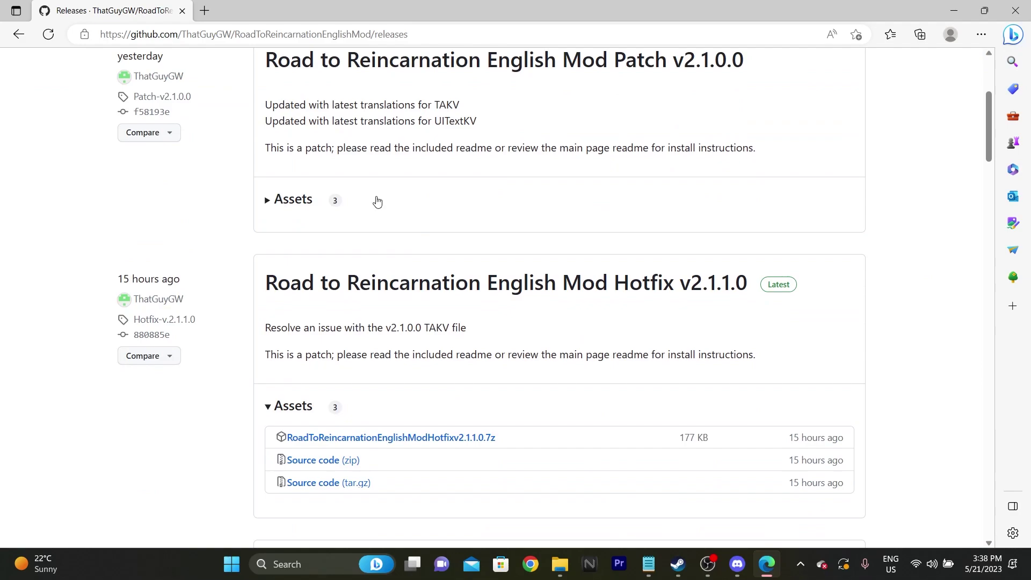
left_click(360, 203)
scroll(938, 263, "up", 3)
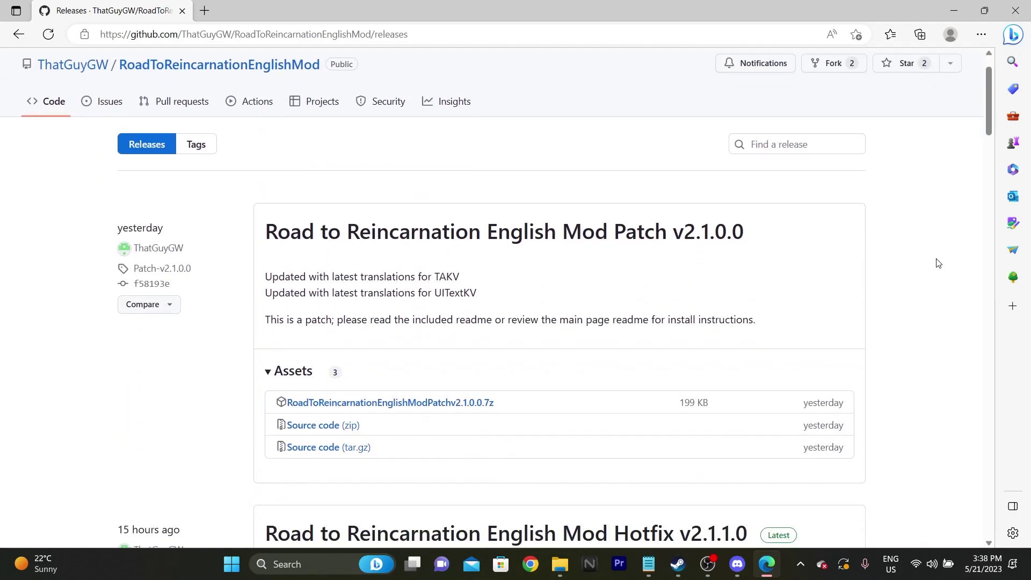
scroll(939, 262, "down", 3)
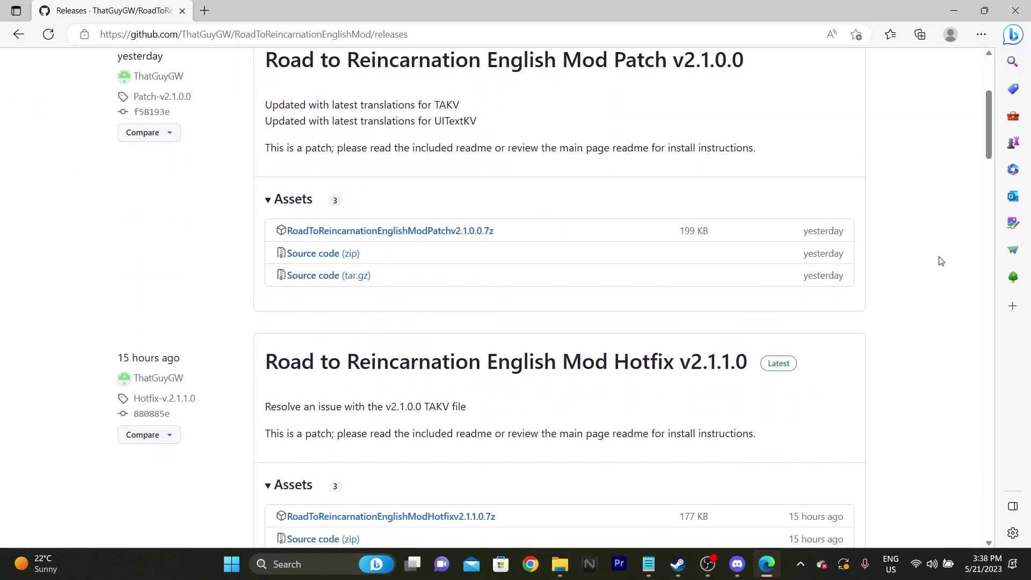
Step: Download the Patch v2.1.0.0 .7z archive and open it in WinRAR to inspect its folder
left_click(475, 232)
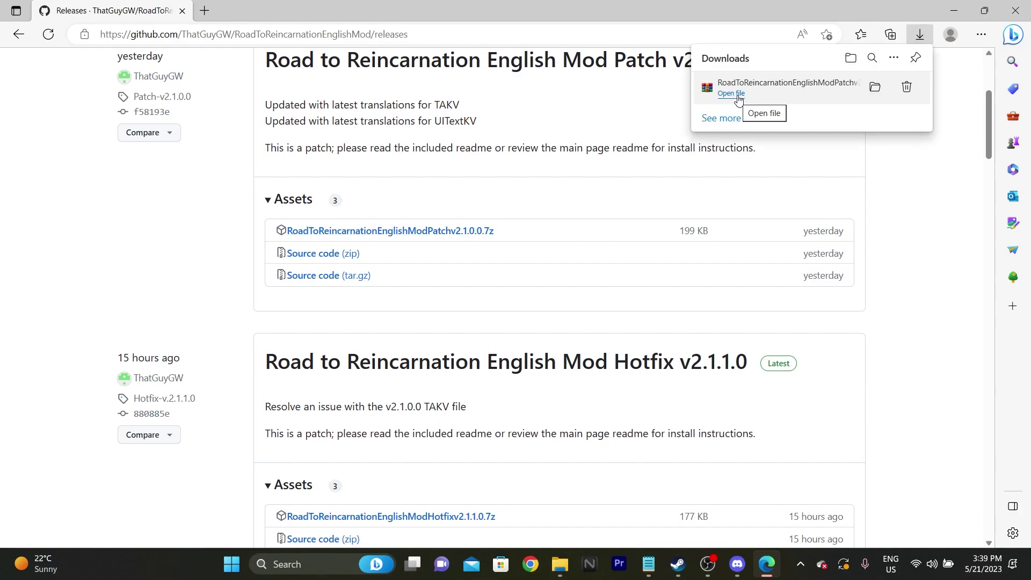
left_click(738, 98)
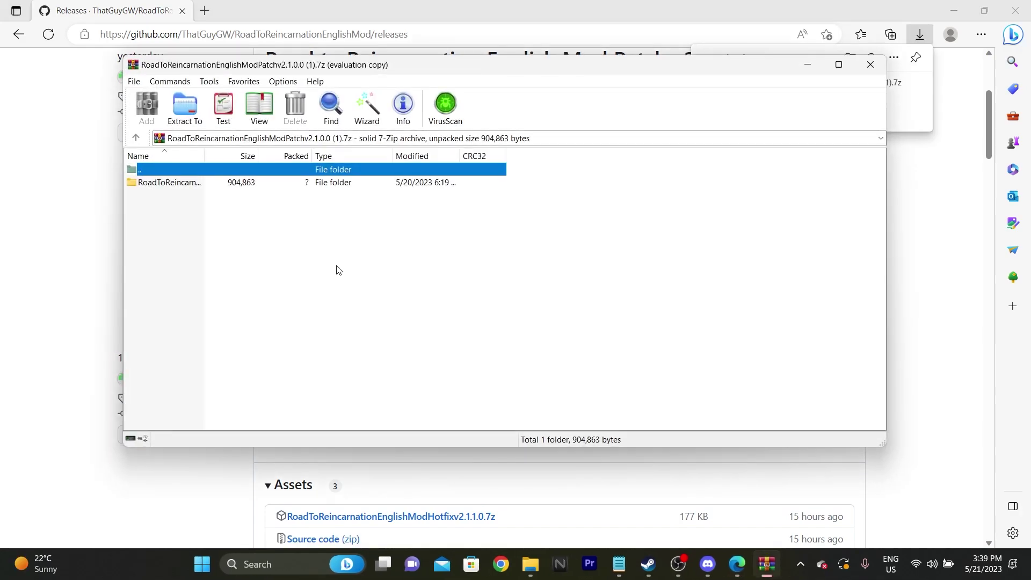
left_click(189, 183)
double_click(189, 183)
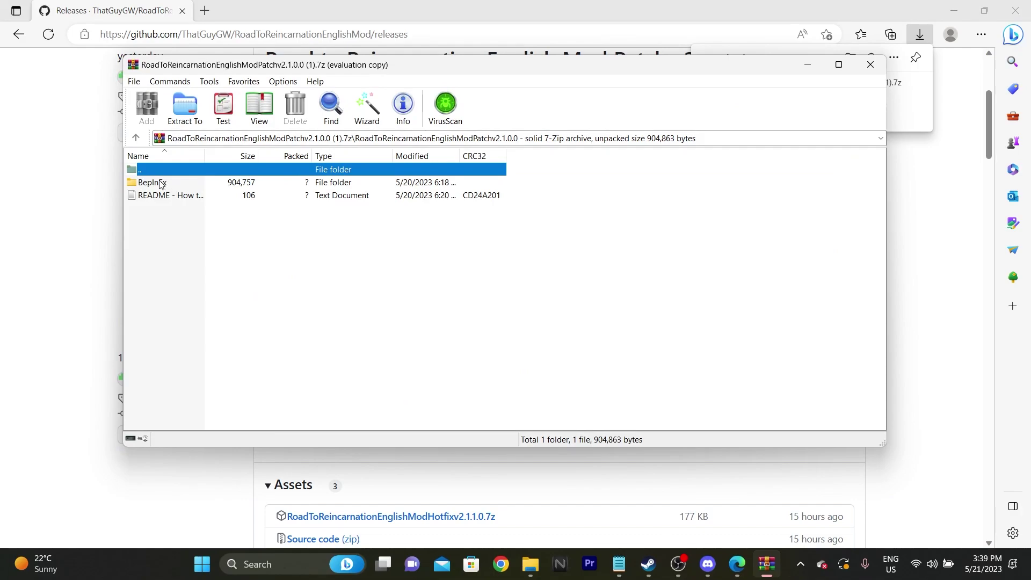
key("alt+F4")
Step: Extract the patch archive into Desktop\road to reincarnation
left_click(183, 110)
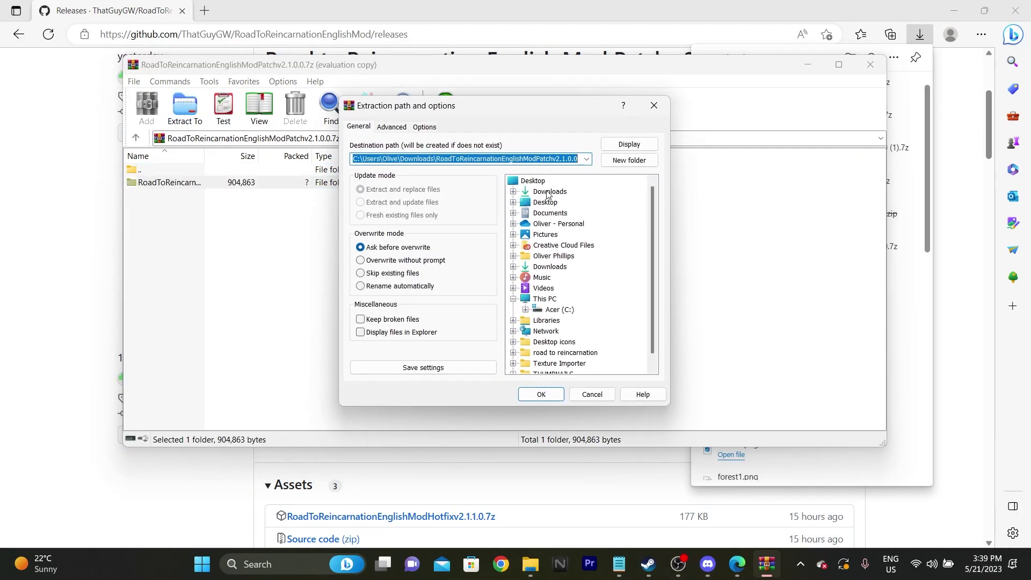
double_click(533, 203)
left_click(579, 223)
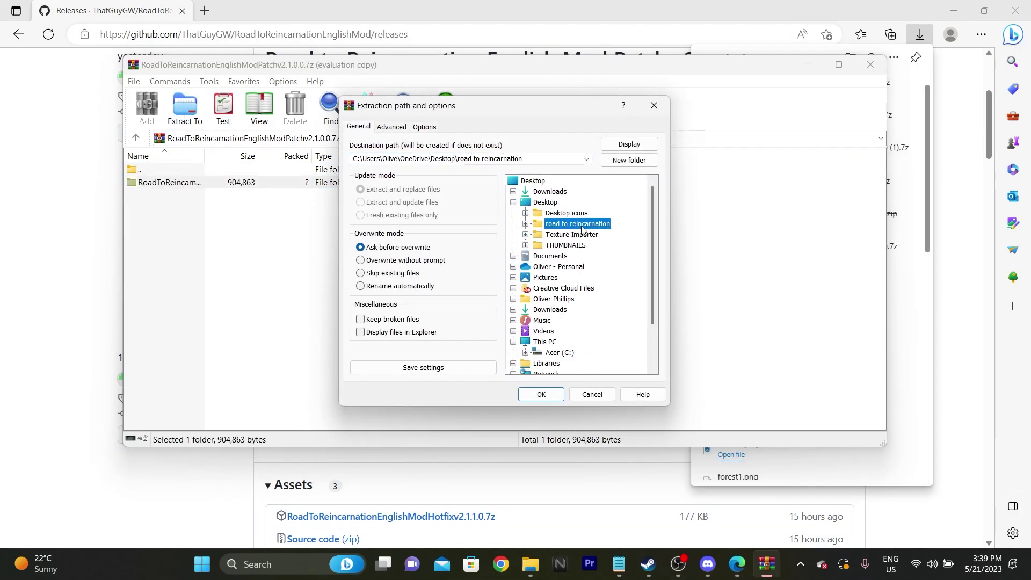
left_click(541, 394)
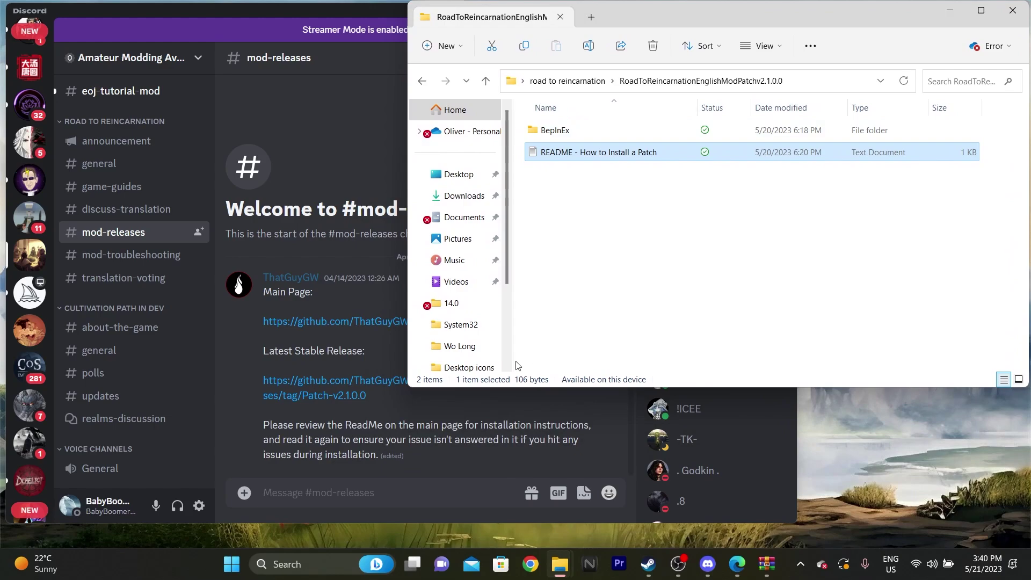
Step: Move the extracted patch files into the 轮回修仙路 game folder, replacing duplicates, then close the patch window
left_click(565, 132)
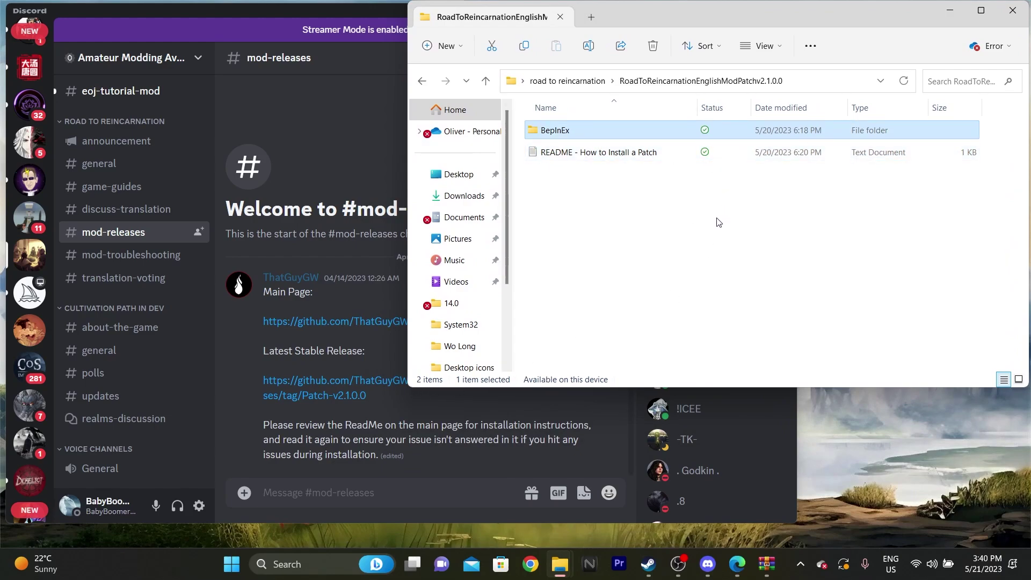
mouse_move(559, 564)
left_click(601, 499)
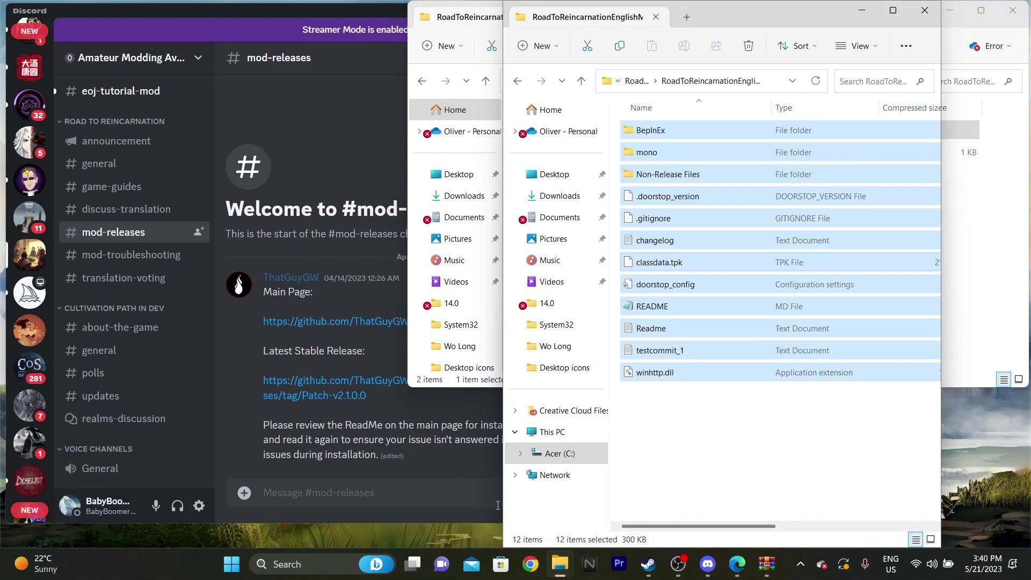
left_click_drag(746, 13, 312, 223)
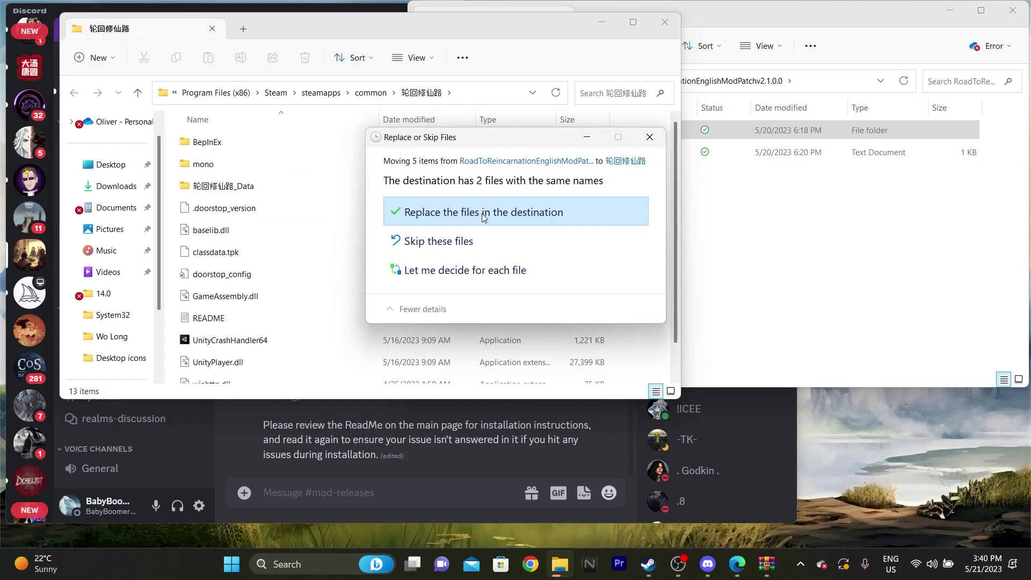
left_click(482, 214)
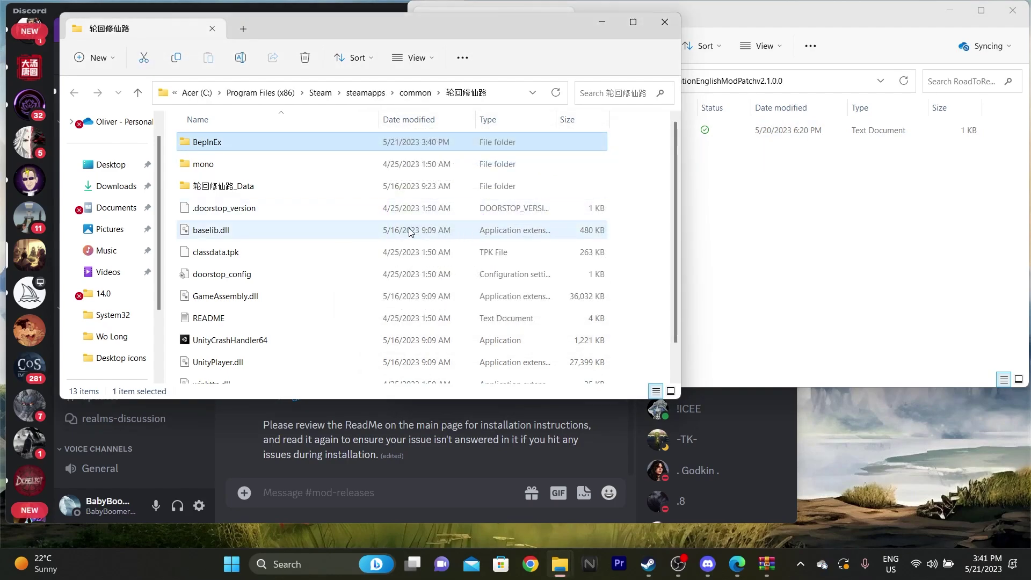
left_click(869, 228)
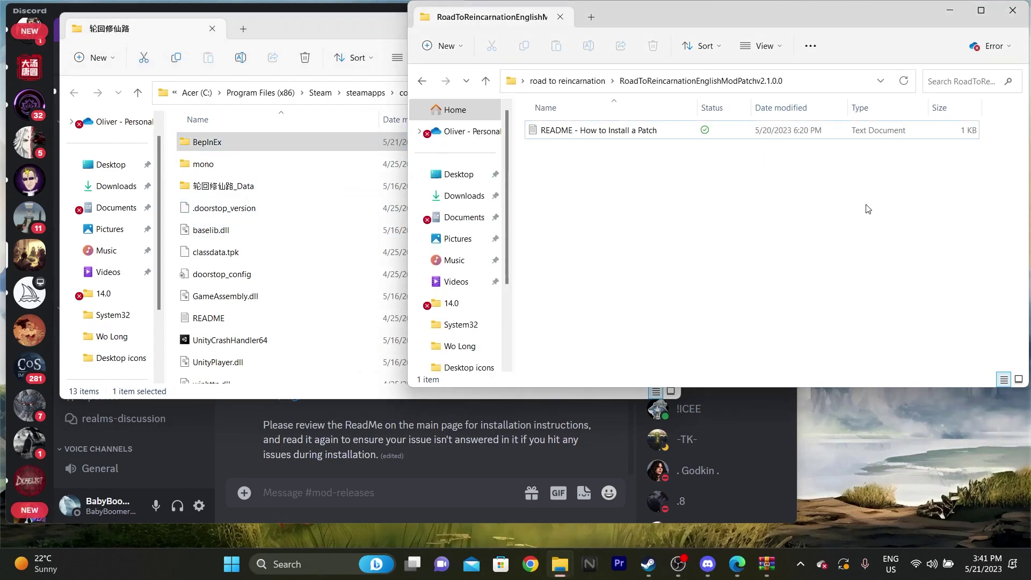
left_click(1012, 11)
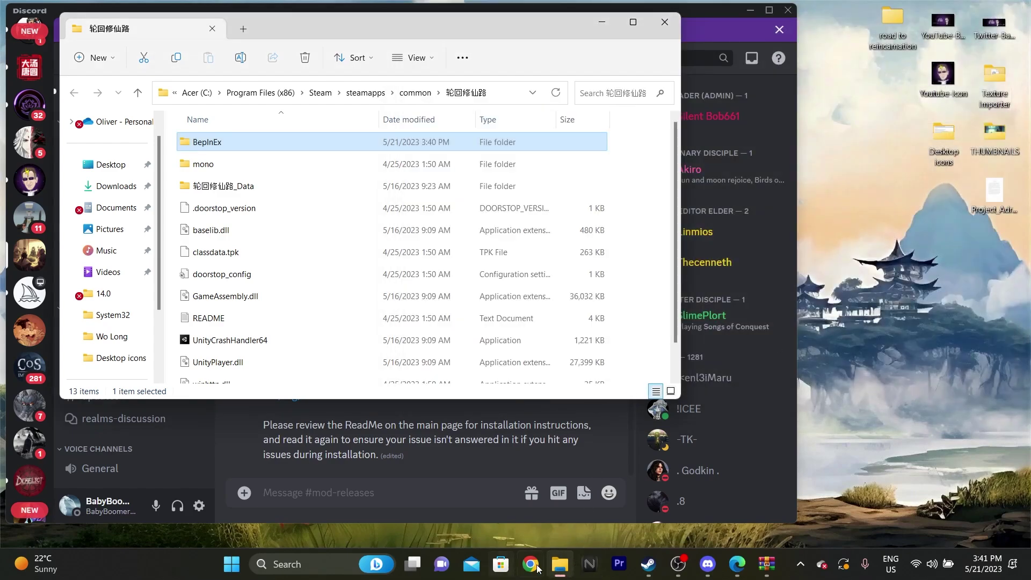
Step: Download the Hotfix v2.1.1.0 .7z archive from GitHub and open it in WinRAR
mouse_move(559, 568)
left_click(738, 564)
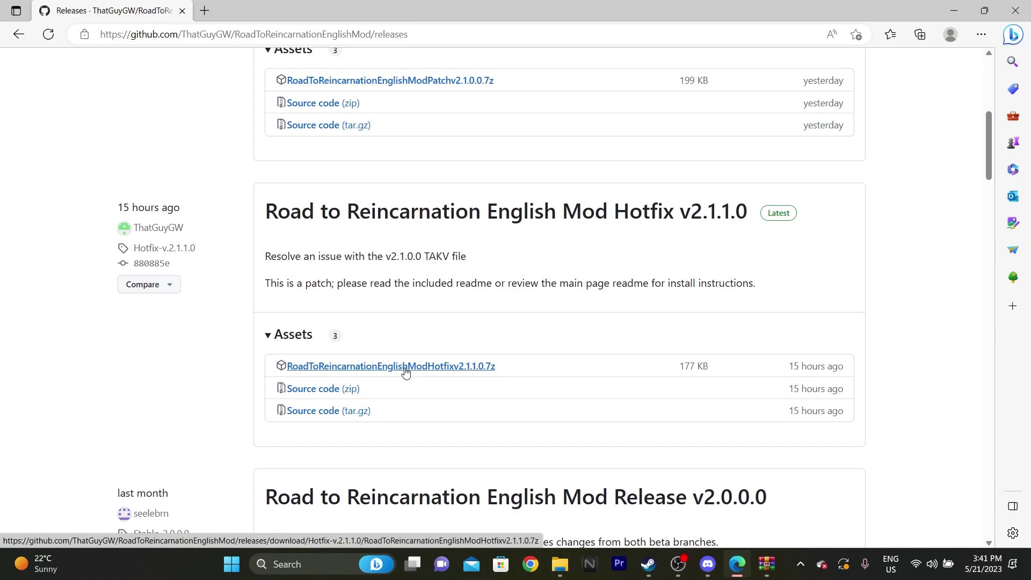
left_click(405, 369)
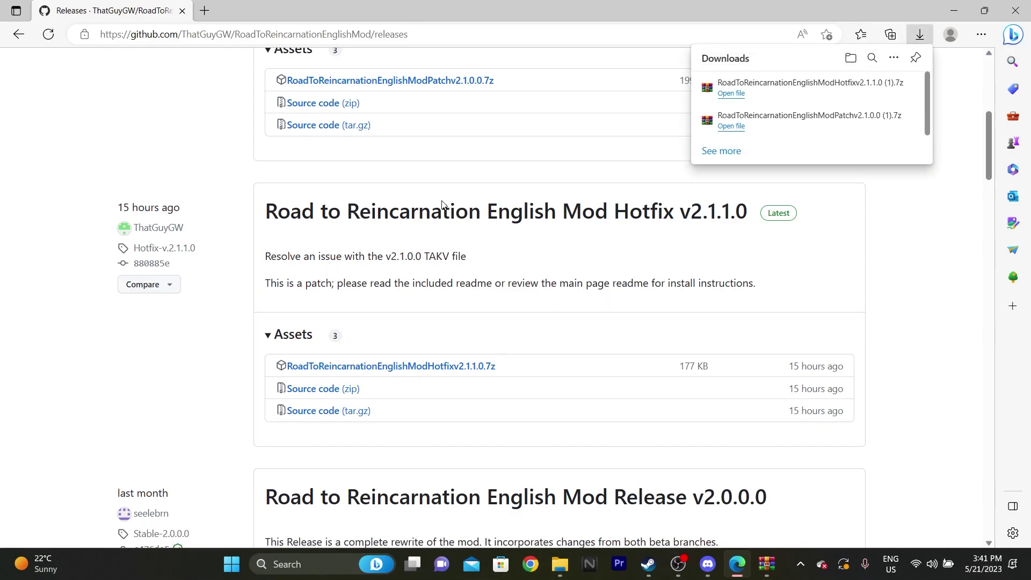
left_click(732, 95)
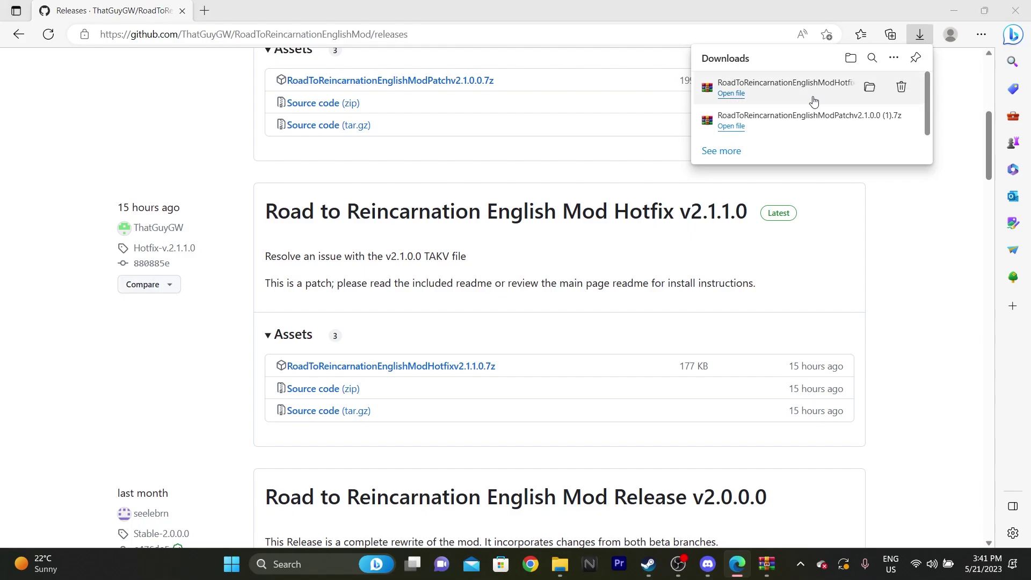
Step: Extract the hotfix into Desktop\road to reincarnation, close WinRAR and minimize the browser
left_click(182, 184)
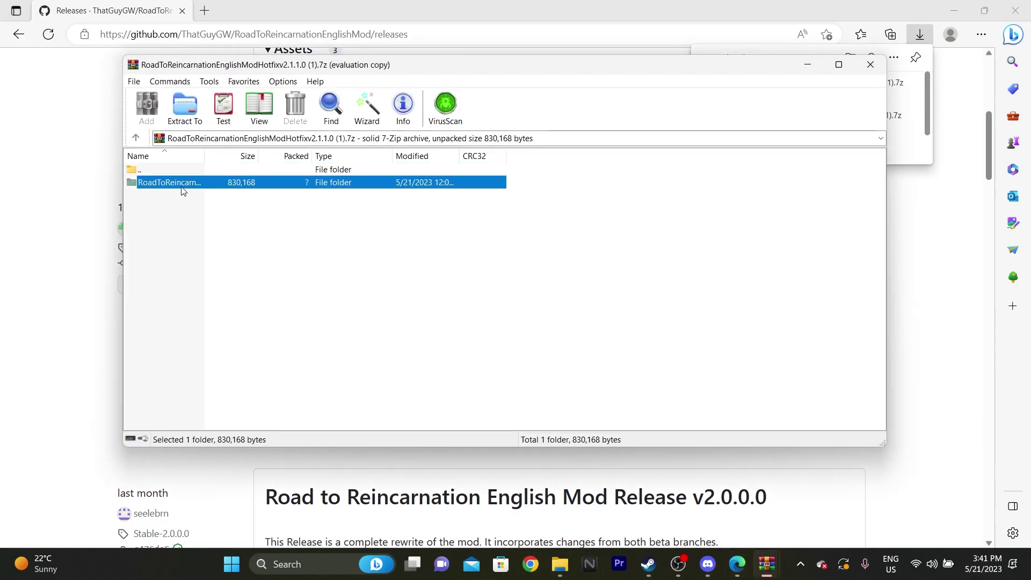
left_click(185, 110)
left_click(545, 203)
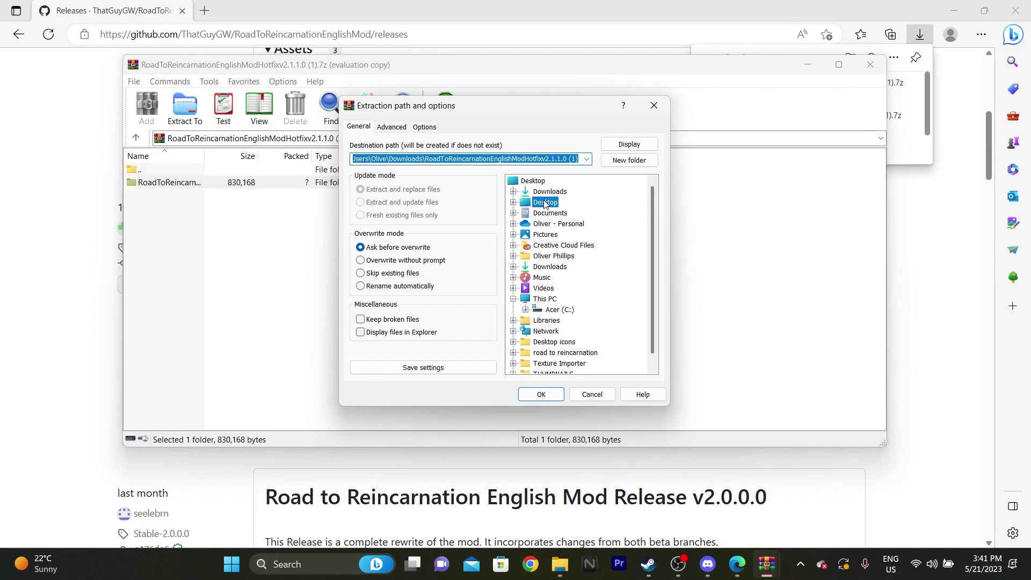
left_click(514, 202)
left_click(569, 224)
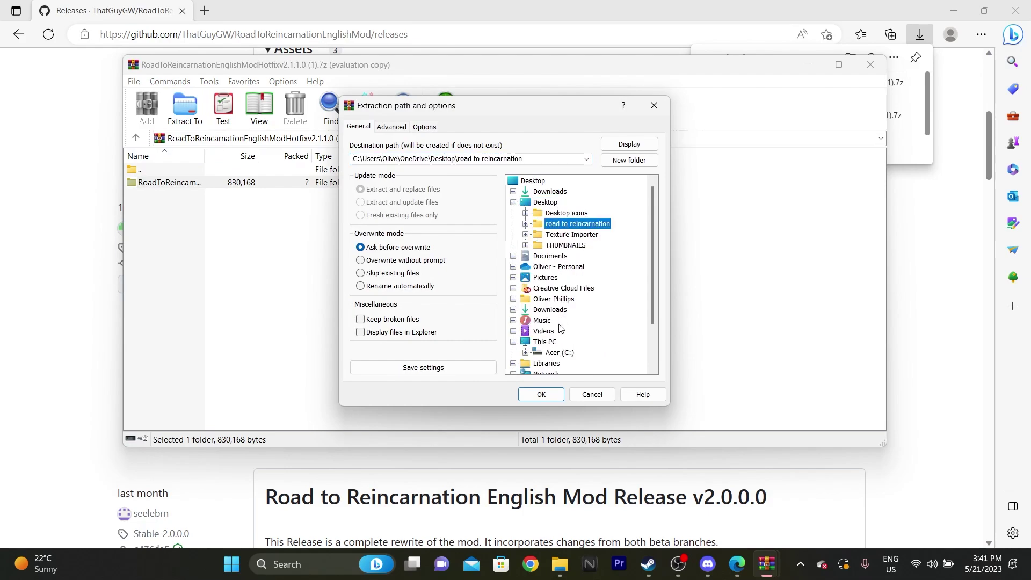
left_click(541, 394)
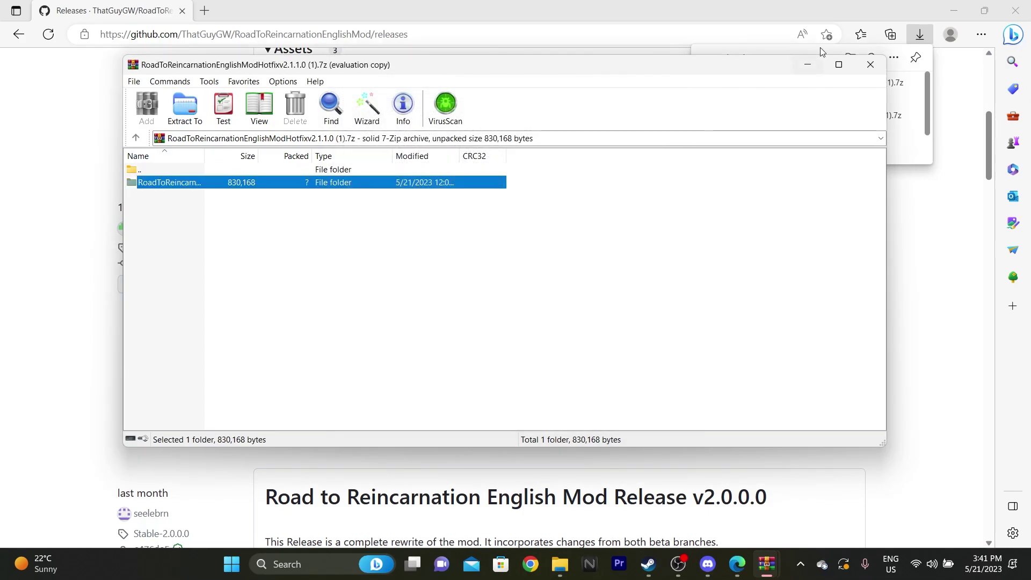
left_click(870, 64)
left_click(960, 7)
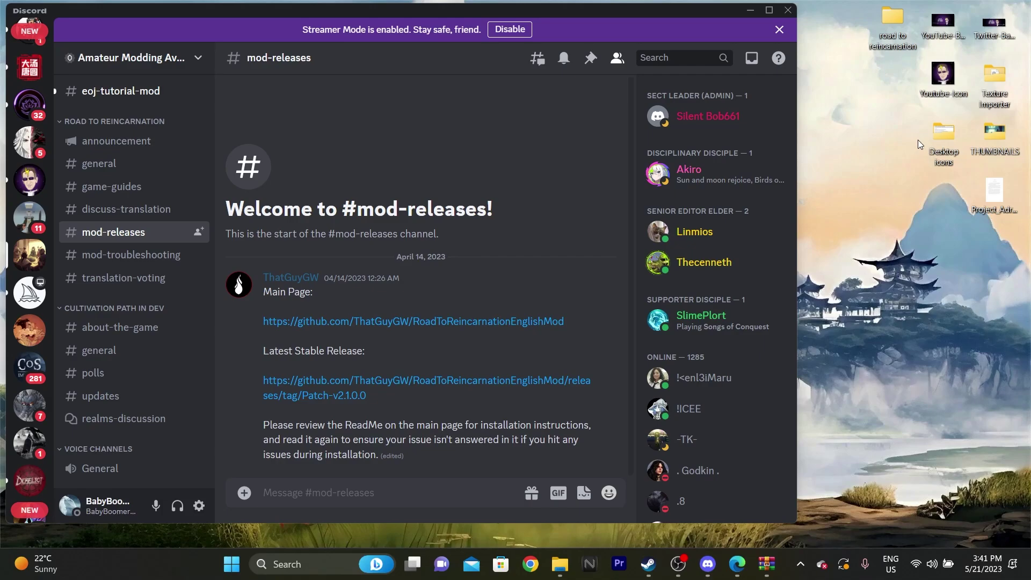
Step: Move the hotfix's BepInEx folder into the 轮回修仙路 game folder, replacing TAKV.txt
double_click(894, 40)
left_click_drag(305, 19, 629, 17)
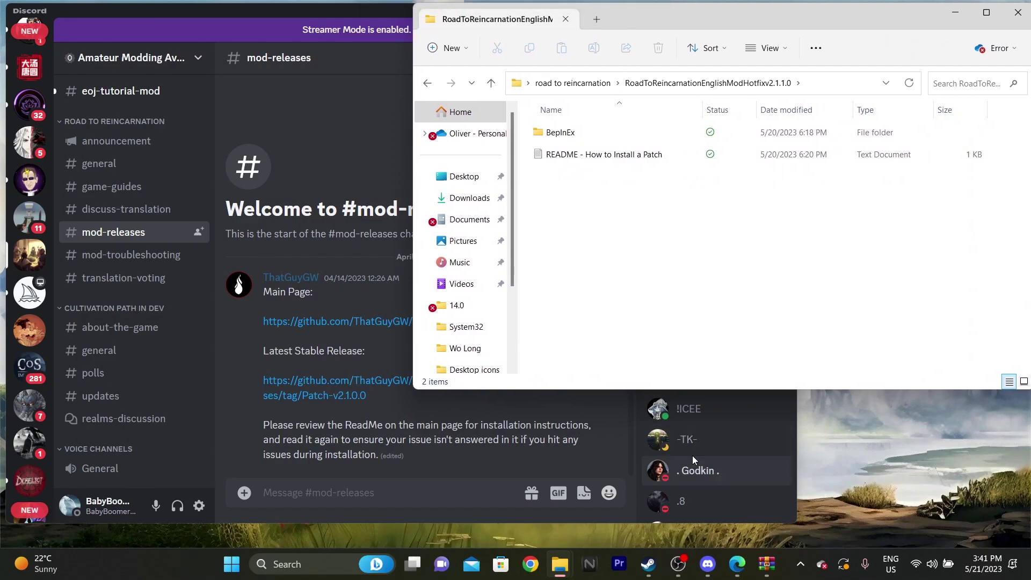
mouse_move(564, 568)
left_click(503, 473)
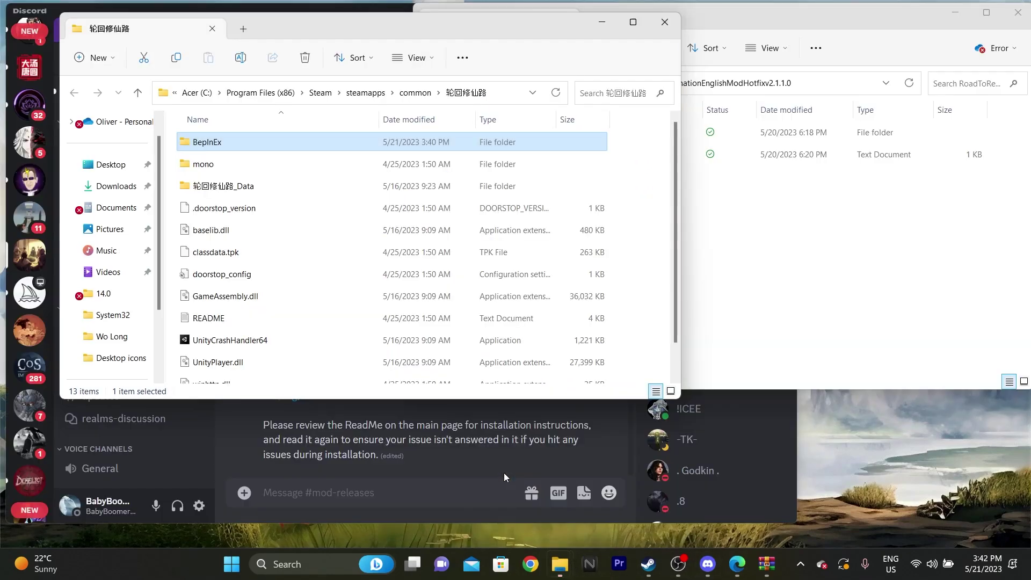
left_click(841, 195)
left_click(566, 132)
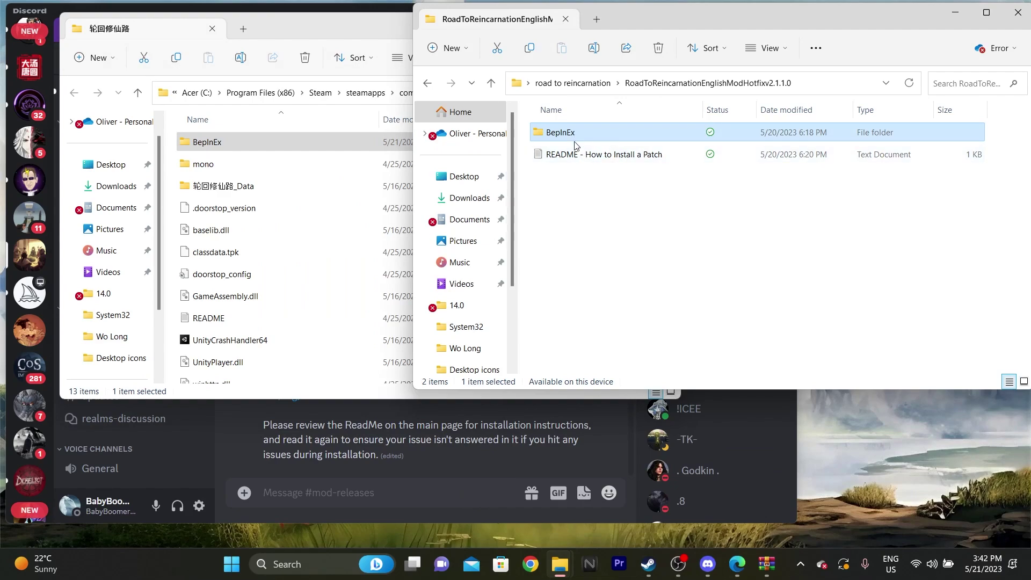
left_click_drag(568, 134, 320, 242)
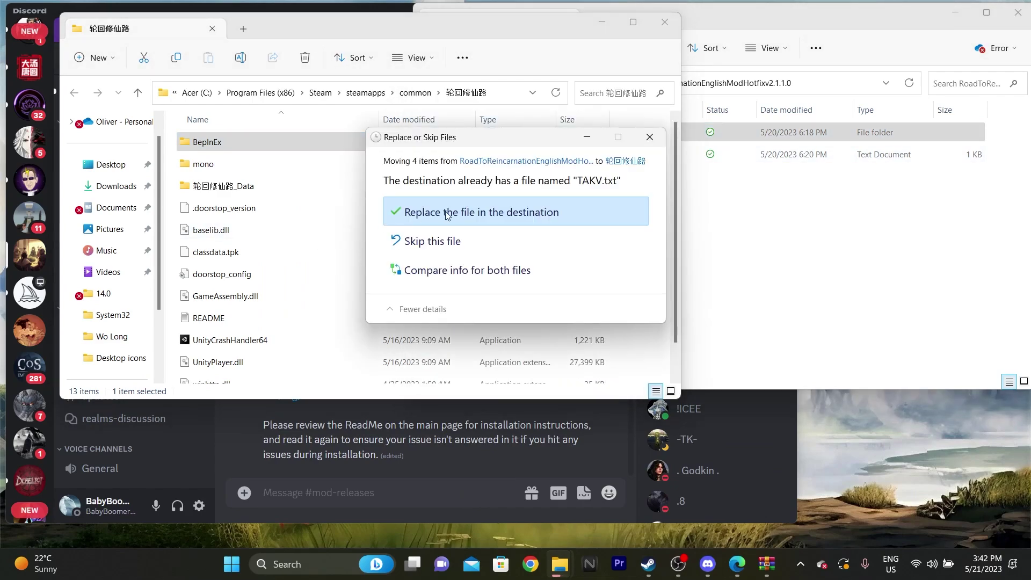
left_click(510, 212)
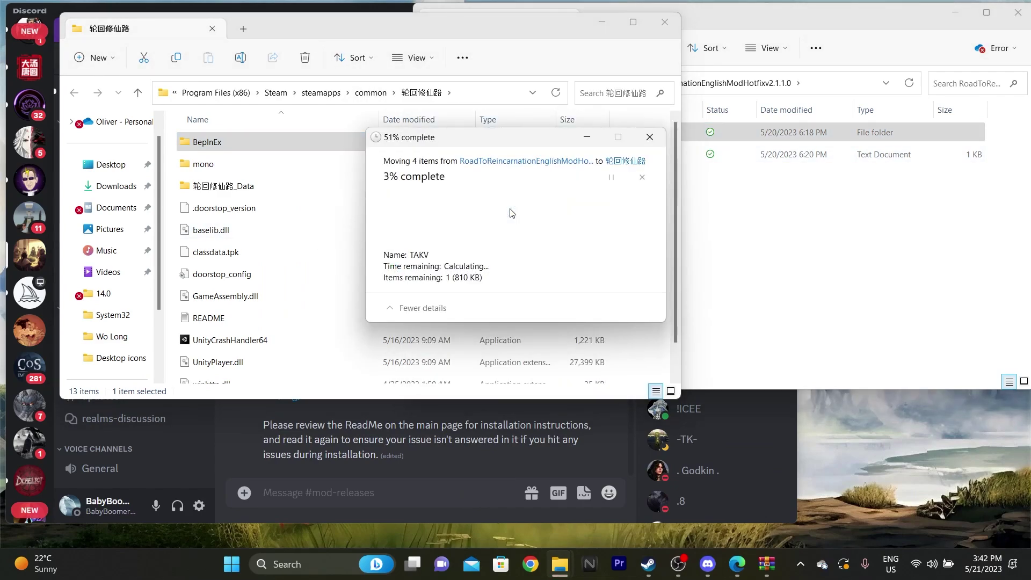
Step: Read the hotfix README in Notepad, then close it, the hotfix window and the game folder
left_click(830, 184)
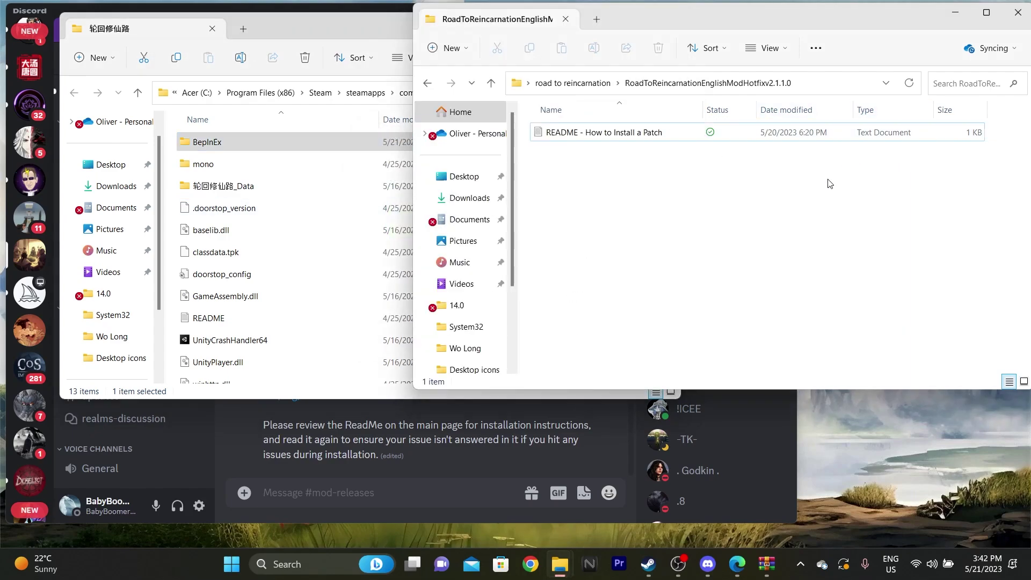
double_click(632, 132)
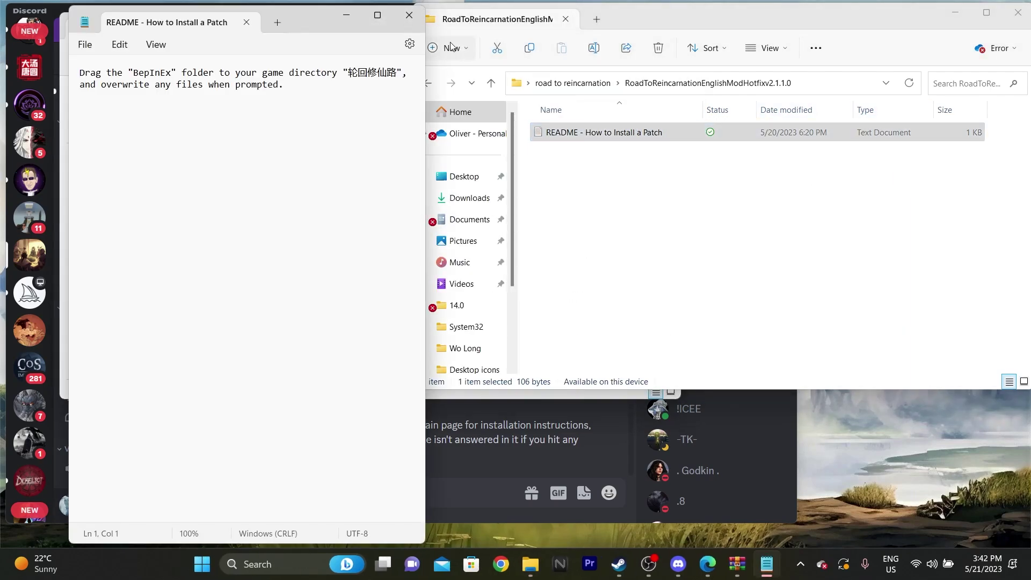
left_click_drag(311, 27, 699, 66)
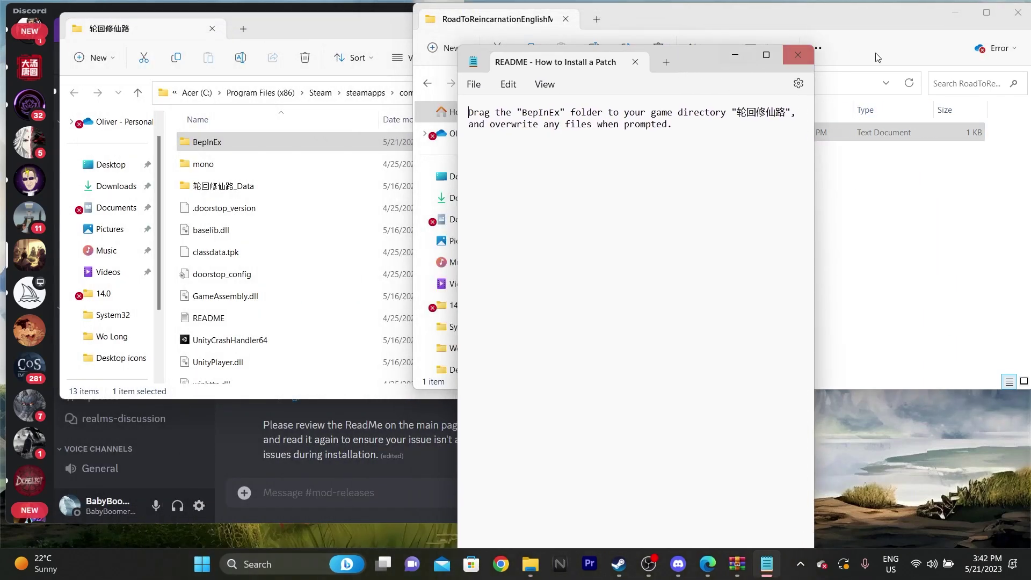
left_click(797, 55)
left_click(1017, 11)
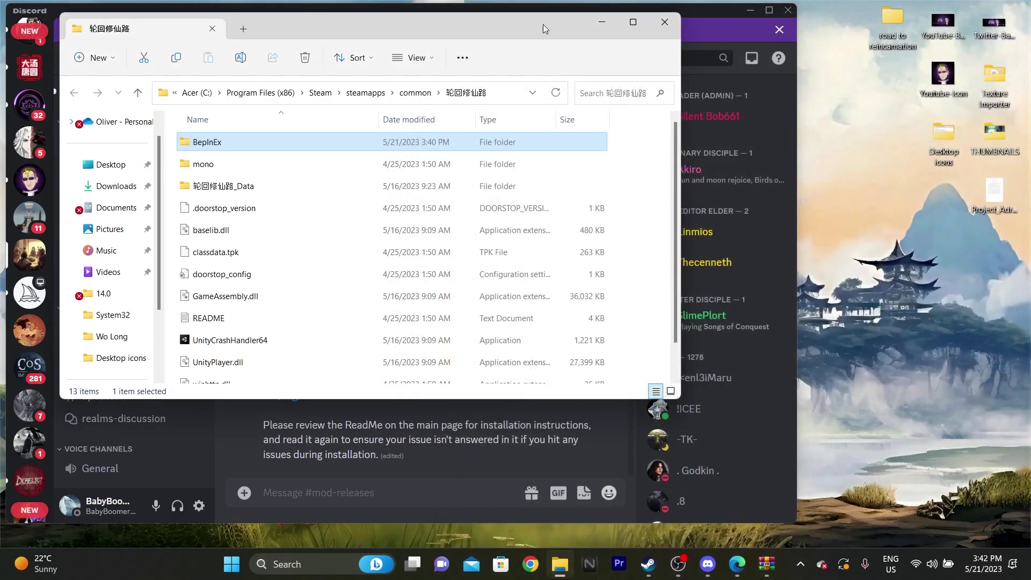
left_click(664, 22)
Step: Launch 轮回修仙路 from Steam's tray menu and talk to the Sansheng stone in English
left_click(750, 10)
mouse_move(753, 573)
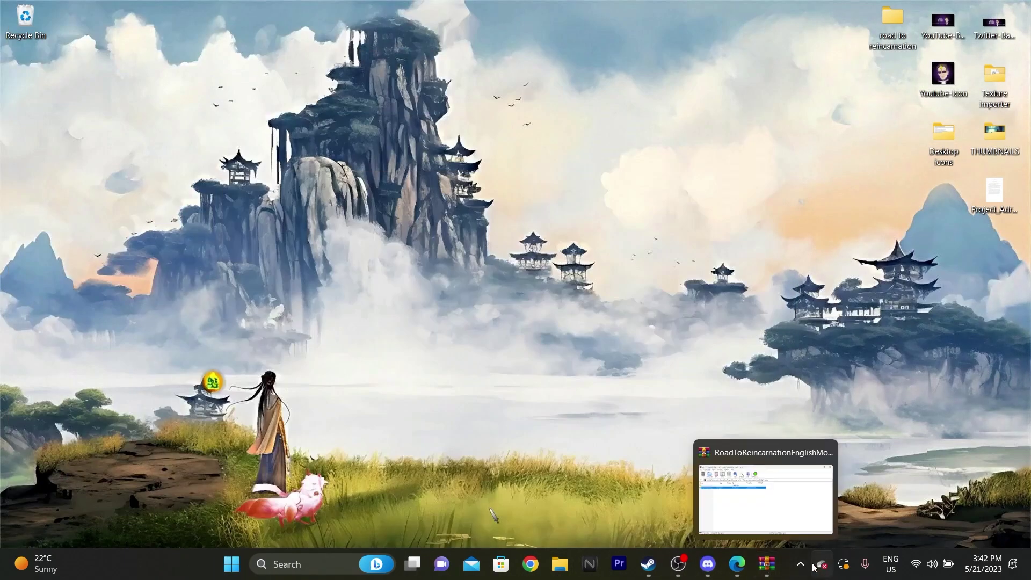
left_click(822, 564)
left_click(800, 563)
left_click(807, 568)
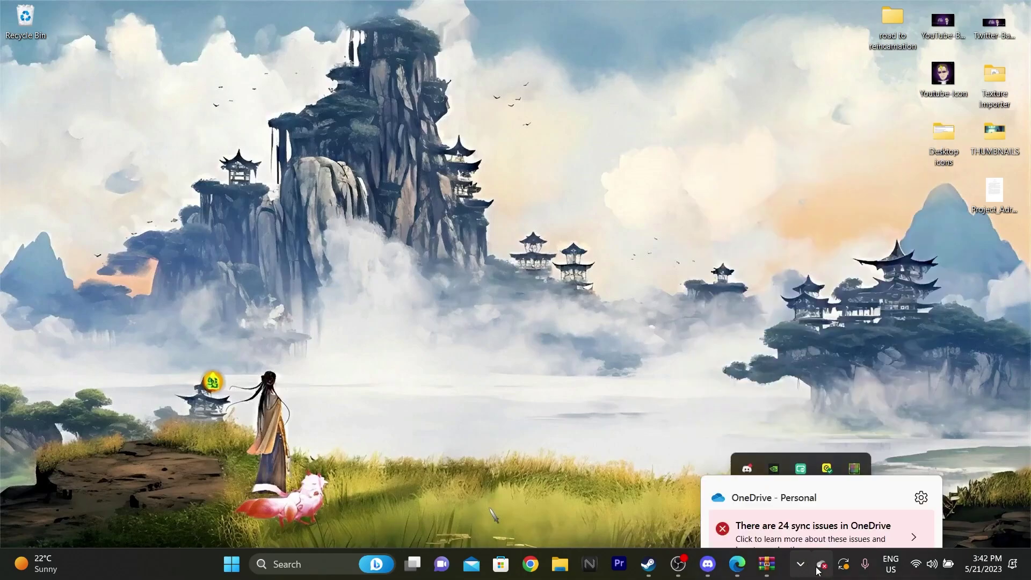
left_click(800, 564)
right_click(800, 523)
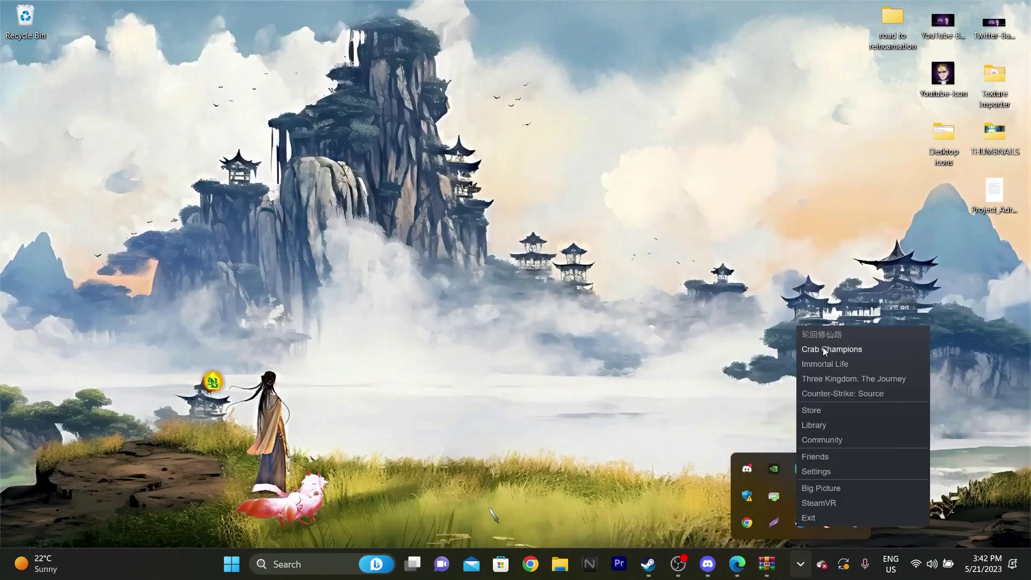
left_click(823, 333)
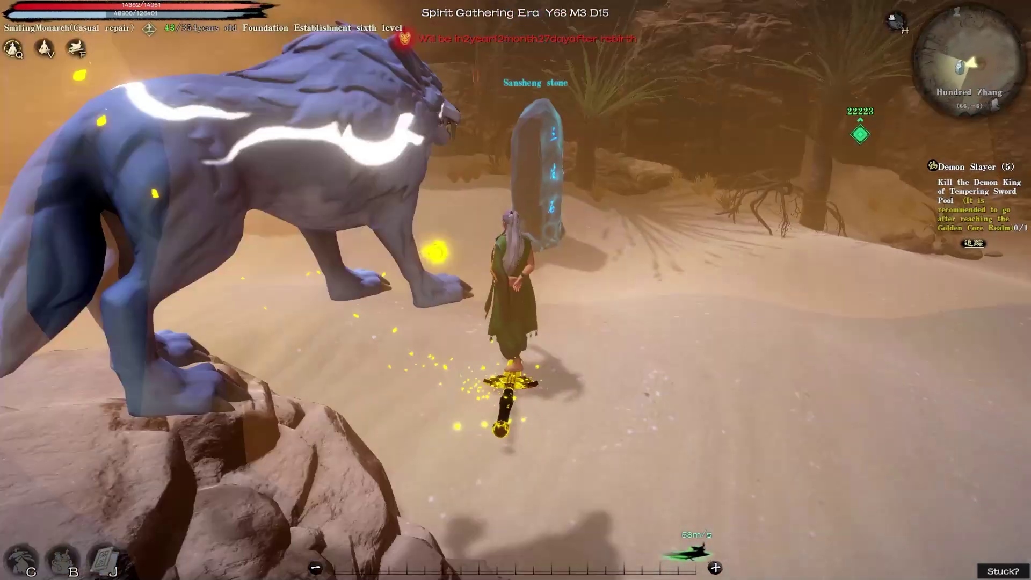
key("e")
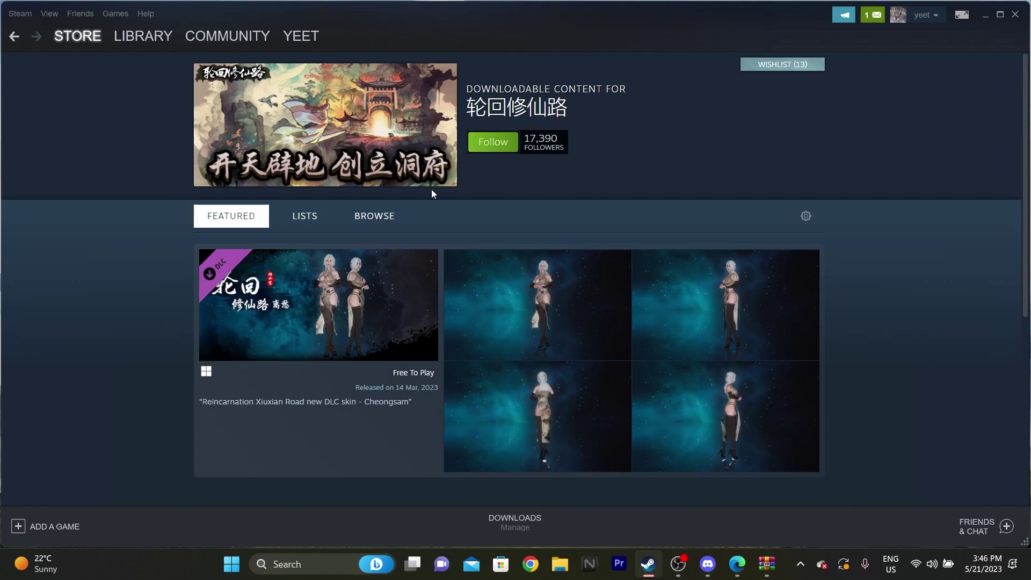
Step: Go back from the DLC store page to the 轮回修仙路 Library page in Steam
left_click(16, 38)
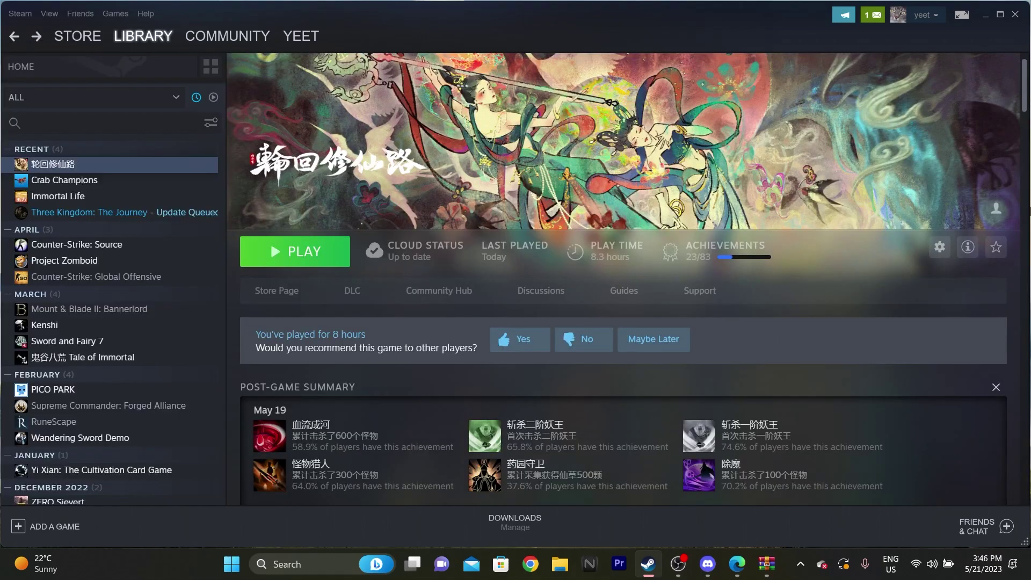